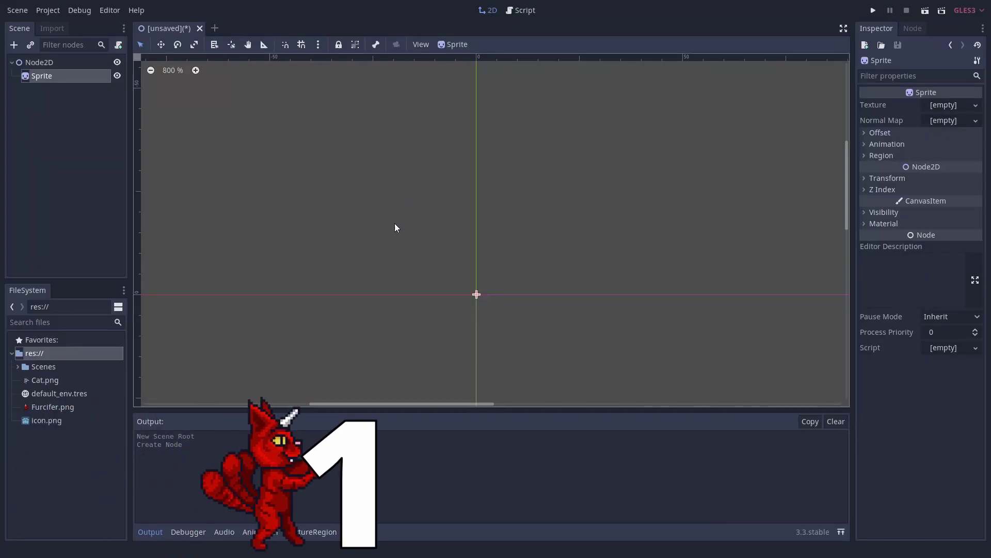
# - Load Cat.png as the Sprite's texture and centre the cat on the canvas
pyautogui.click(971, 105)
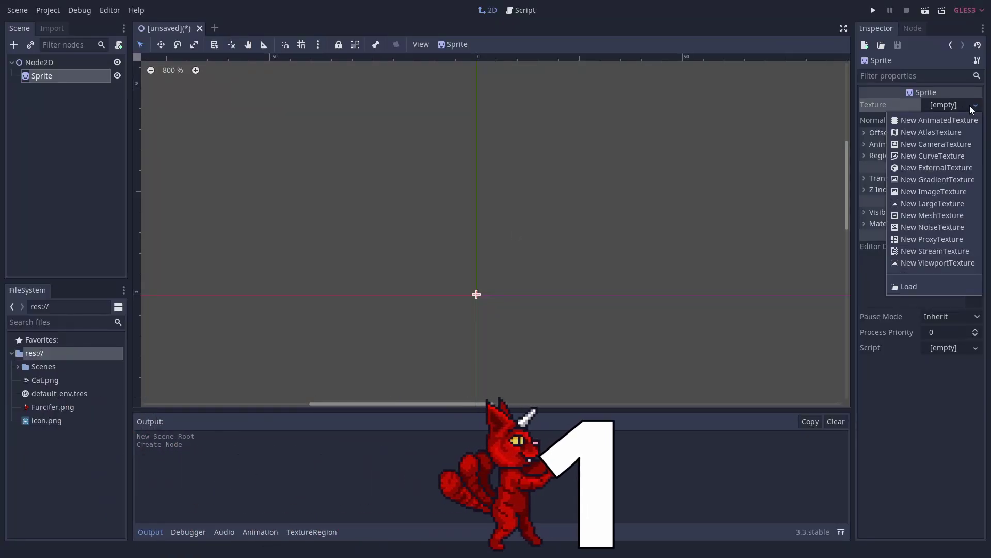
pyautogui.click(918, 287)
pyautogui.doubleClick(342, 132)
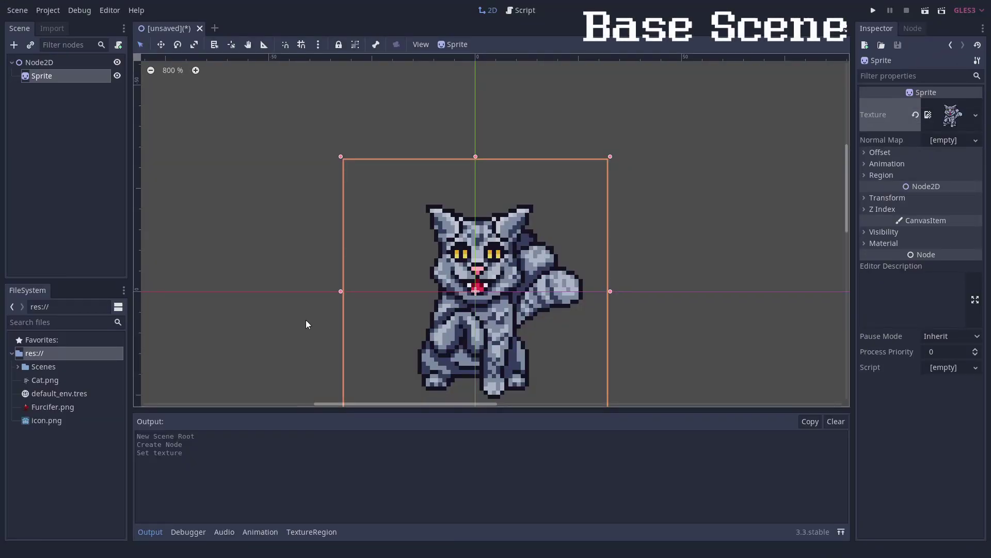
pyautogui.moveTo(306, 321); pyautogui.dragTo(316, 264, button='middle')
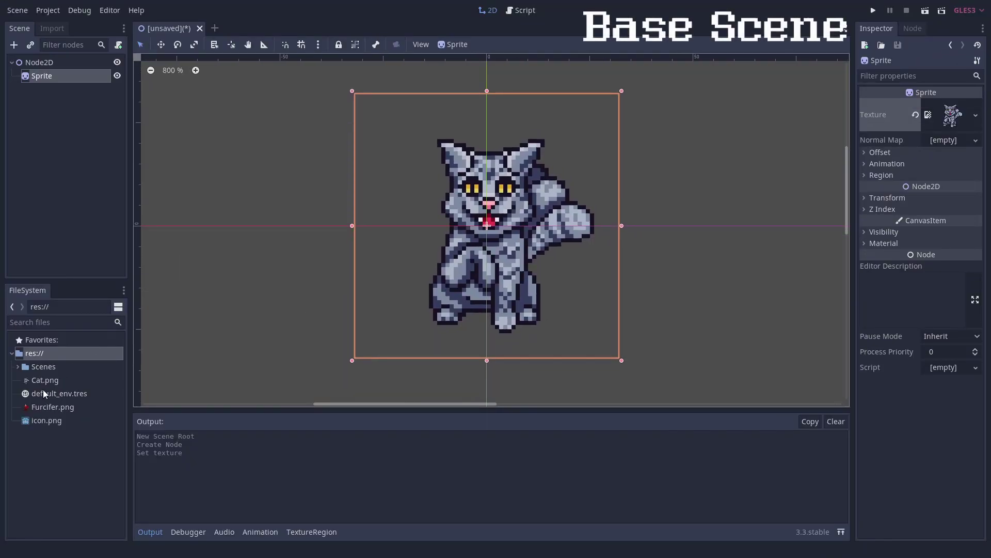
# - Save the scene as Cat.tscn and bring up its FileSystem context menu
pyautogui.hotkey('ctrl', 's')
pyautogui.write('Cat.tscn')
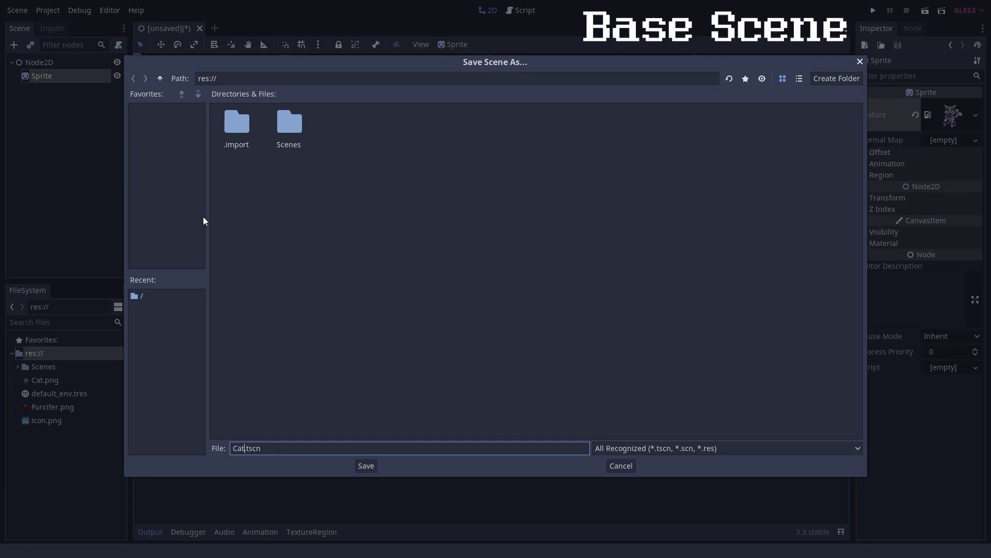
pyautogui.press('Return')
pyautogui.rightClick(36, 394)
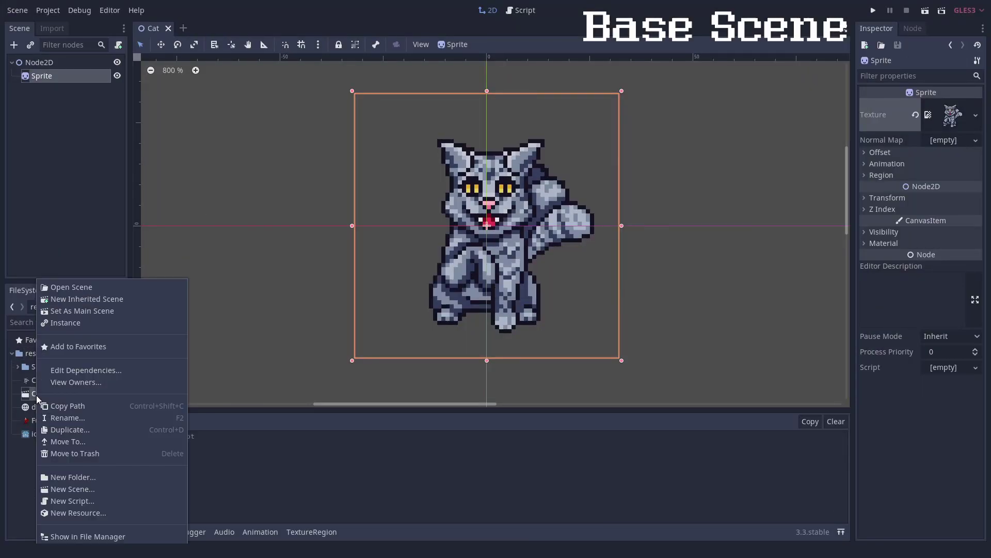
# - Create a scene inheriting from Cat.tscn and give its sprite the Furcifer.png texture
pyautogui.click(84, 298)
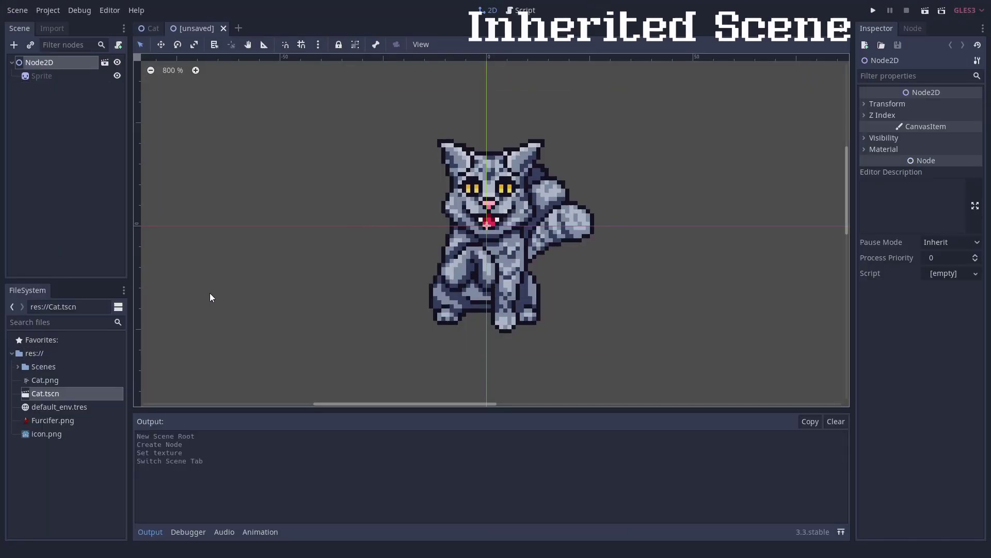
pyautogui.click(42, 76)
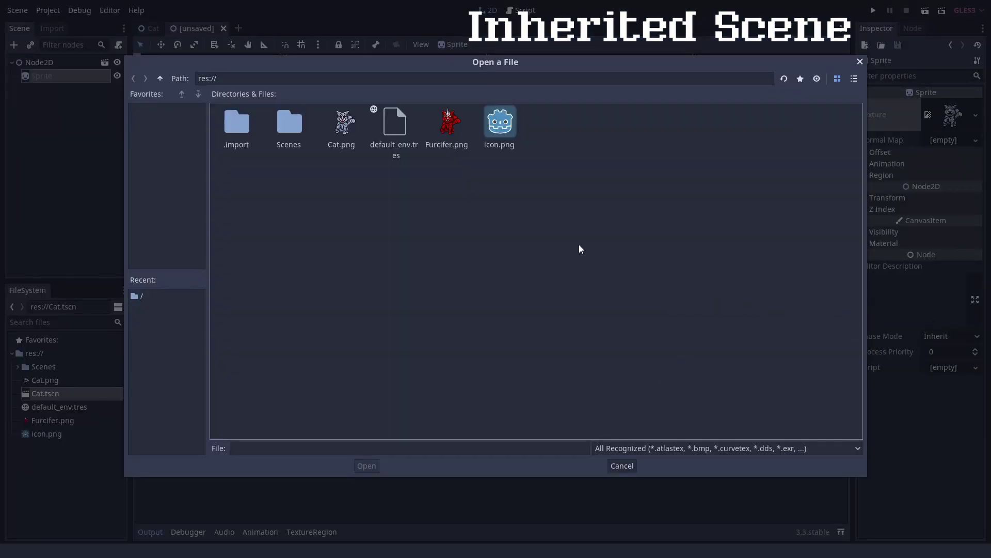
pyautogui.doubleClick(449, 129)
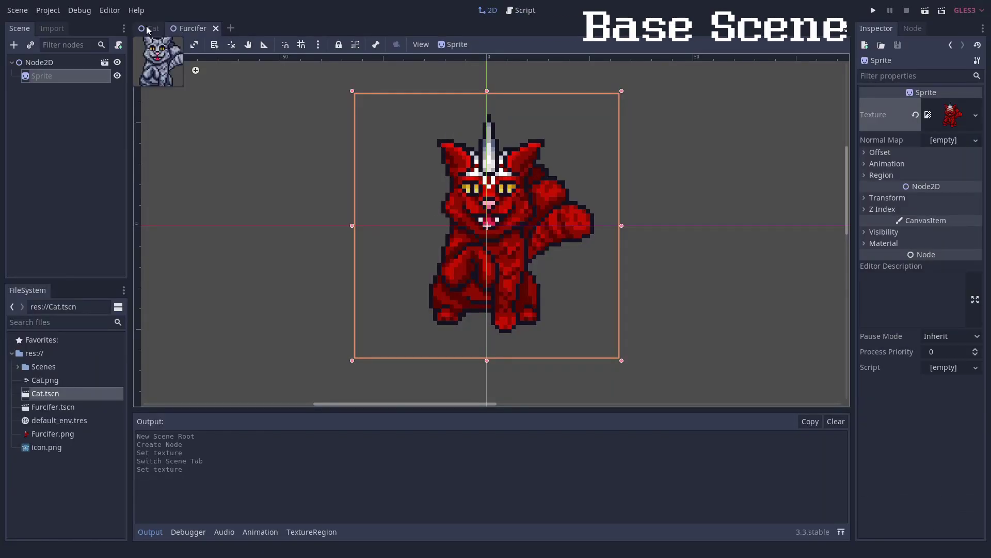
# - Rename the Cat scene's Sprite node to CatSprite
pyautogui.click(150, 28)
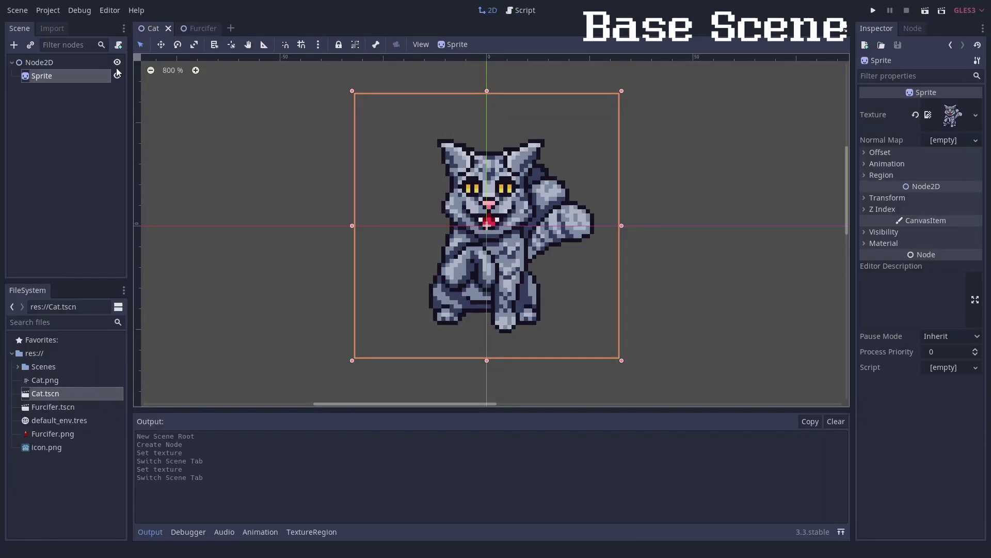
pyautogui.doubleClick(48, 76)
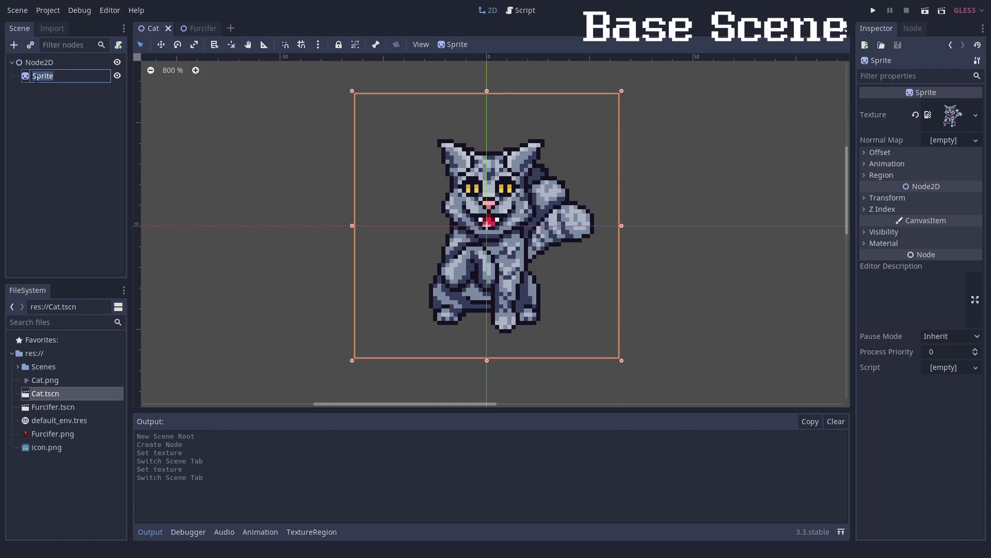
pyautogui.press('Home')
pyautogui.write('Cat')
pyautogui.press('Return')
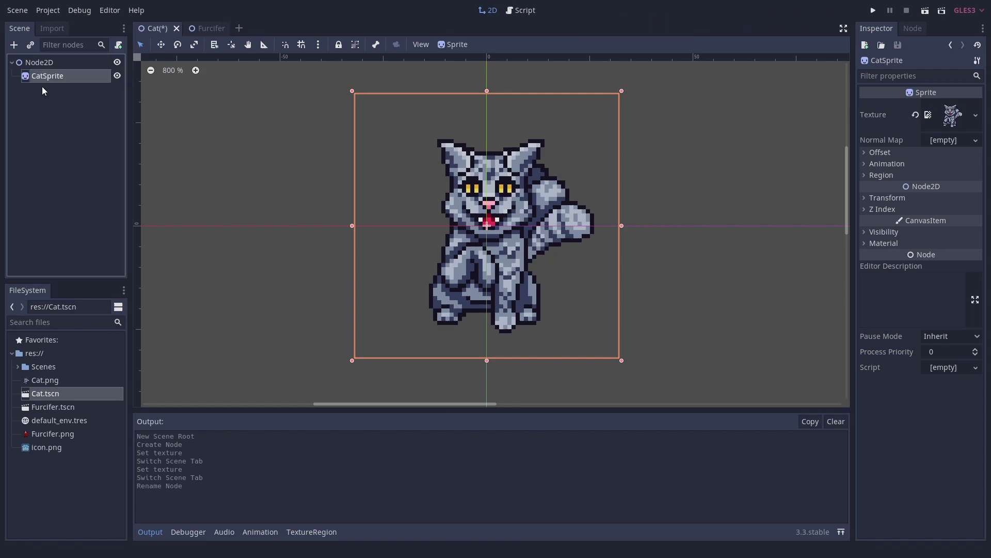
# - Delete the Sprite override and Furcifer.png resource lines from Furcifer.tscn's text
pyautogui.click(197, 28)
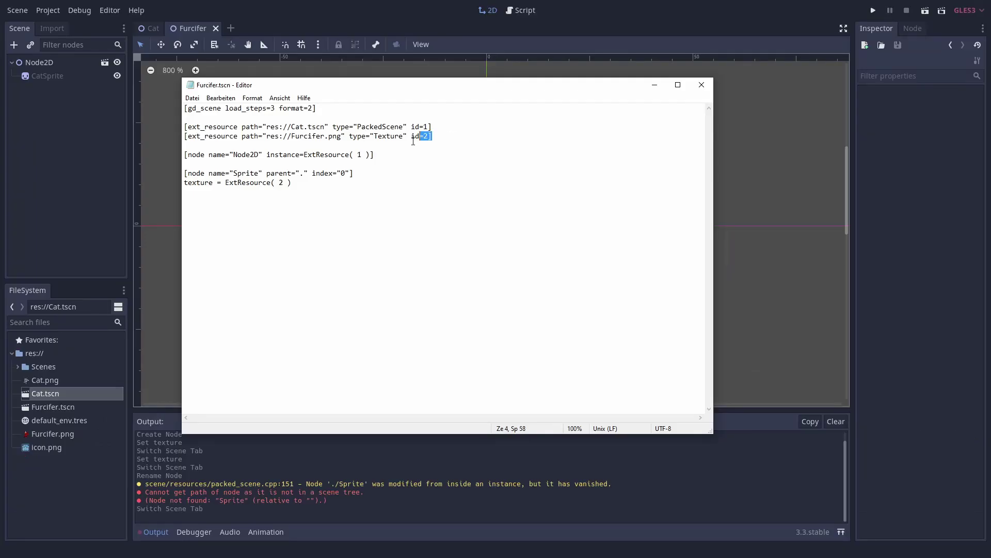
pyautogui.moveTo(316, 195); pyautogui.dragTo(169, 175)
pyautogui.press('Delete')
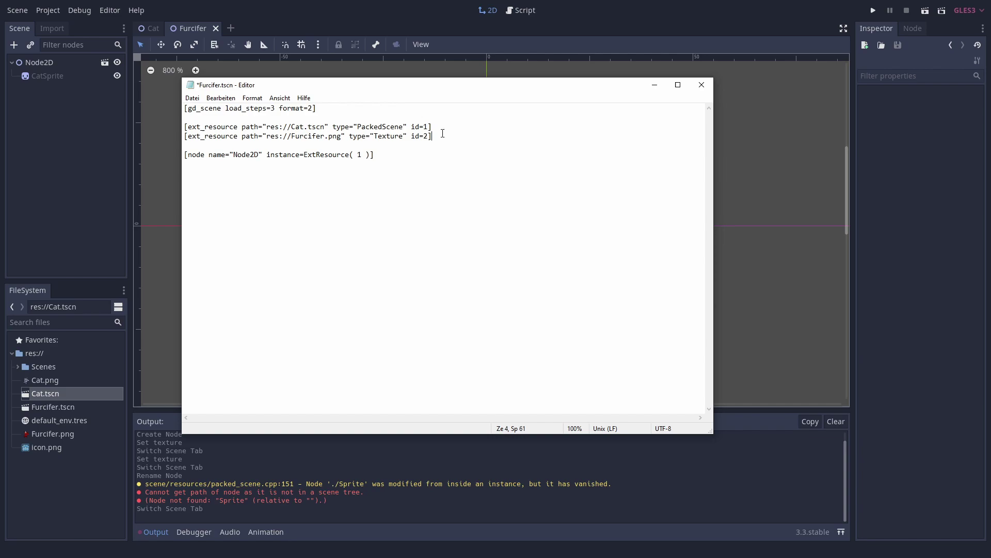
pyautogui.moveTo(442, 133); pyautogui.dragTo(439, 129)
pyautogui.press('Delete')
pyautogui.press('Delete')
# - Close the Furcifer scene tab and reopen Furcifer.tscn from the FileSystem
pyautogui.click(299, 1)
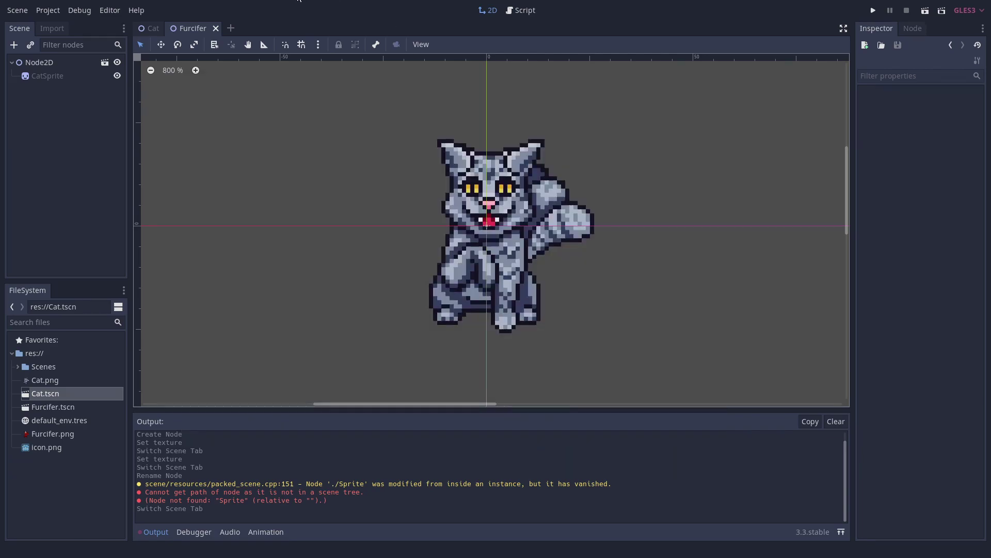
pyautogui.click(217, 27)
pyautogui.hotkey('alt', 'Tab')
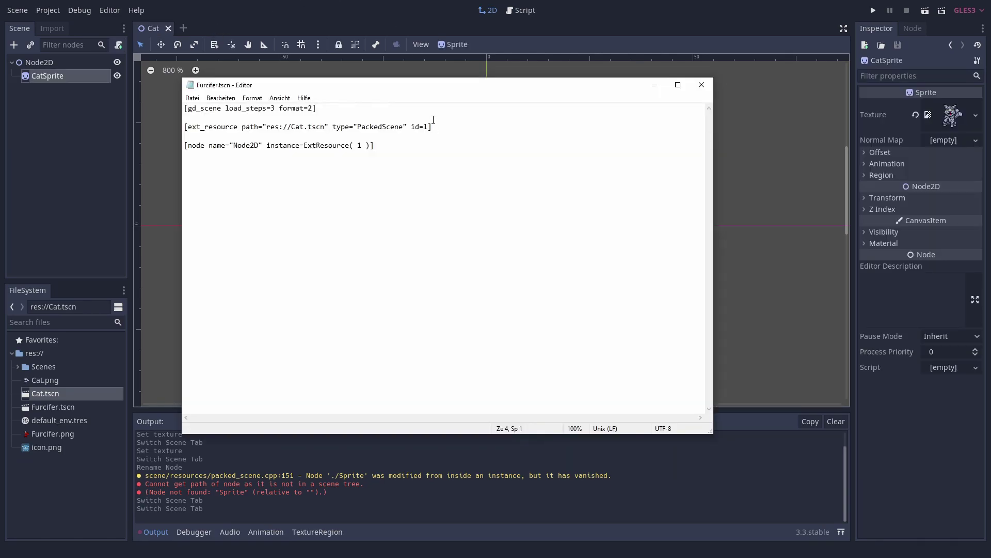
pyautogui.hotkey('alt', 'Tab')
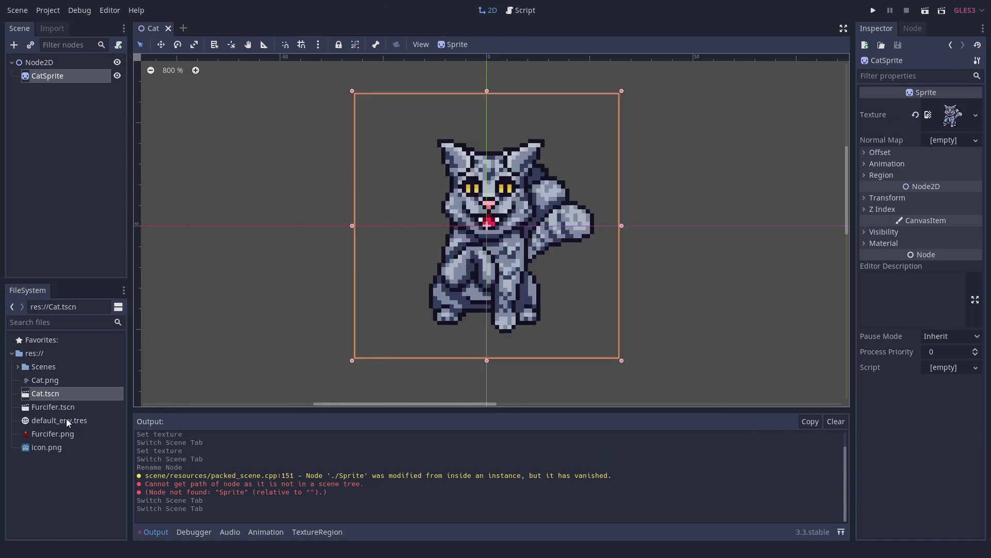
pyautogui.doubleClick(51, 409)
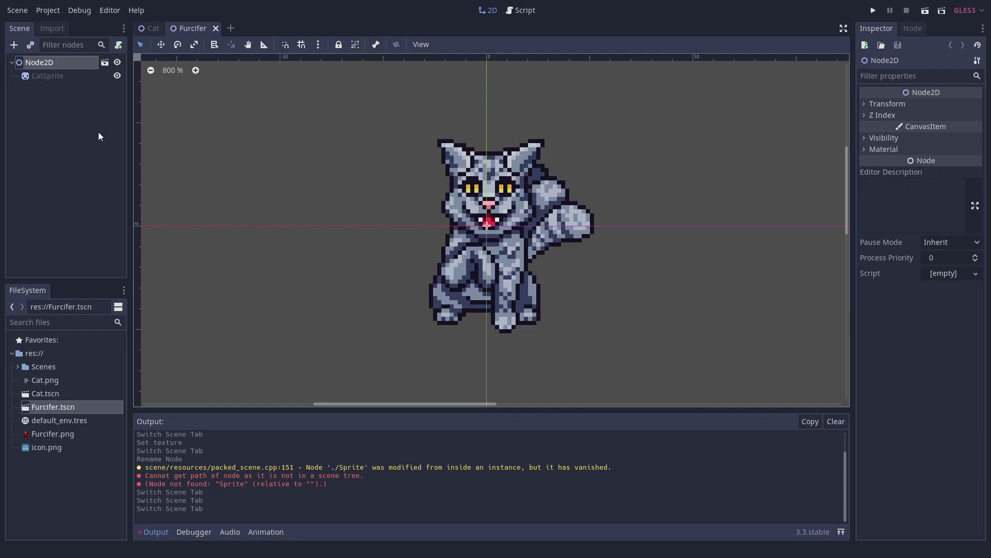
# - Load Furcifer.png as the texture of CatSprite in the Furcifer scene
pyautogui.click(47, 76)
pyautogui.click(976, 115)
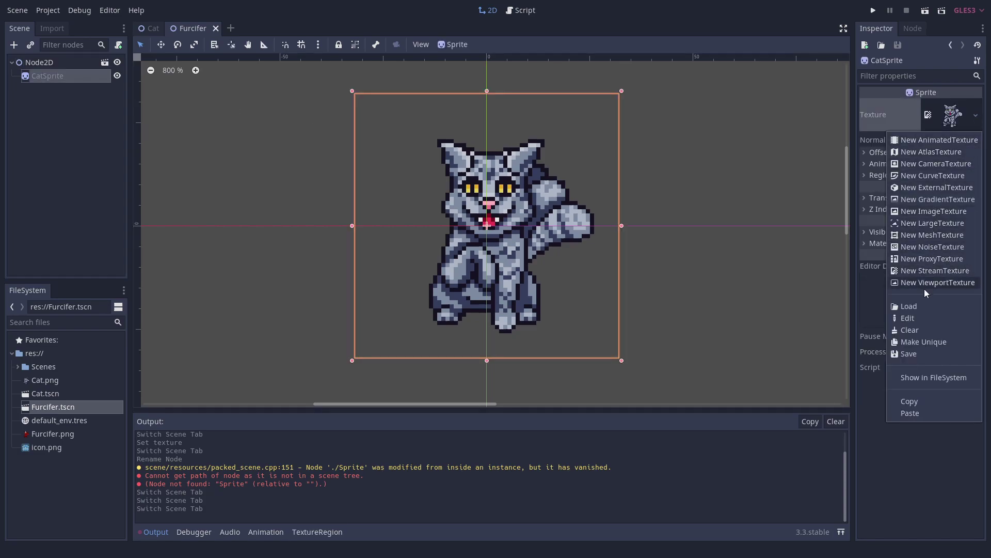
pyautogui.click(923, 307)
pyautogui.doubleClick(452, 139)
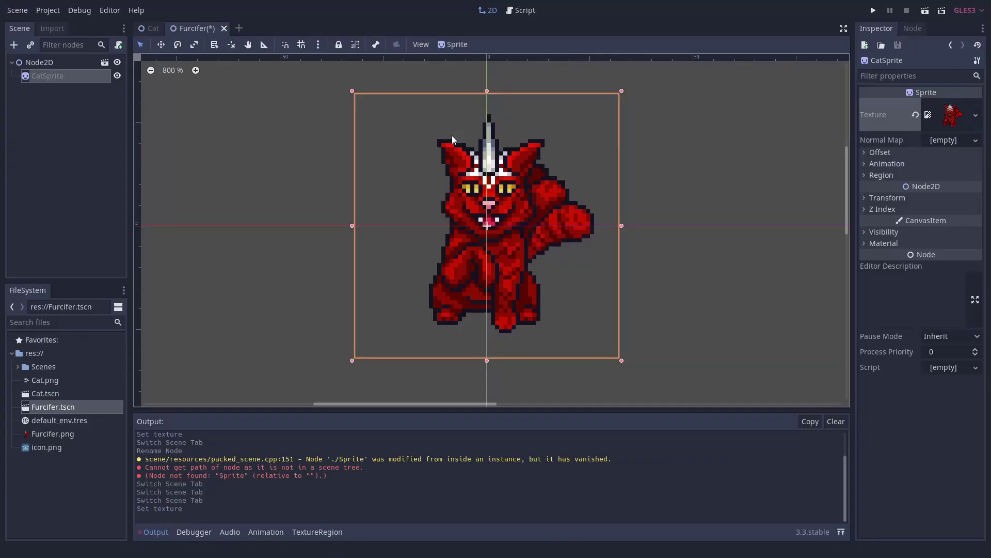
pyautogui.click(757, 286)
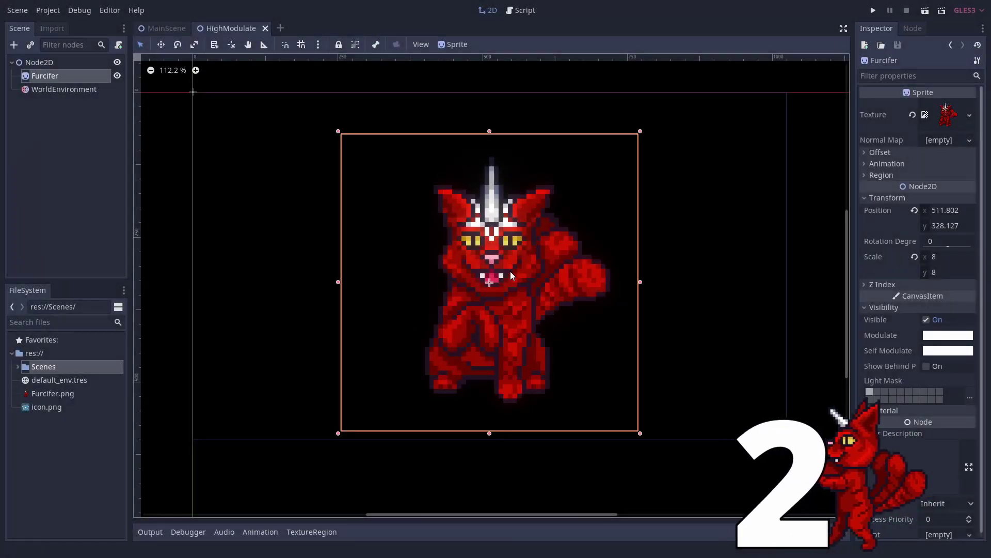
# - Set the Furcifer sprite's modulate to raw R, G, B of 2, then check WorldEnvironment's glow
pyautogui.click(925, 336)
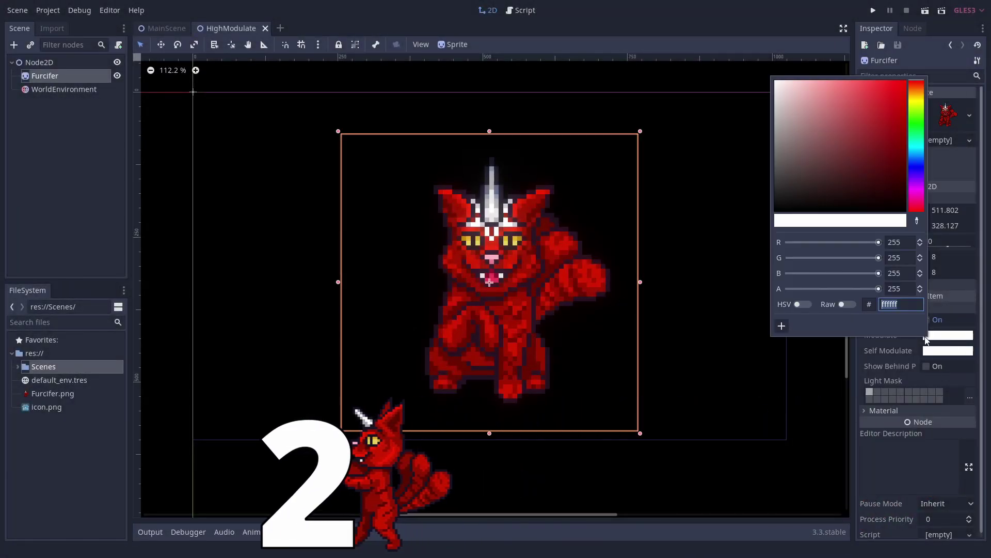
pyautogui.click(847, 305)
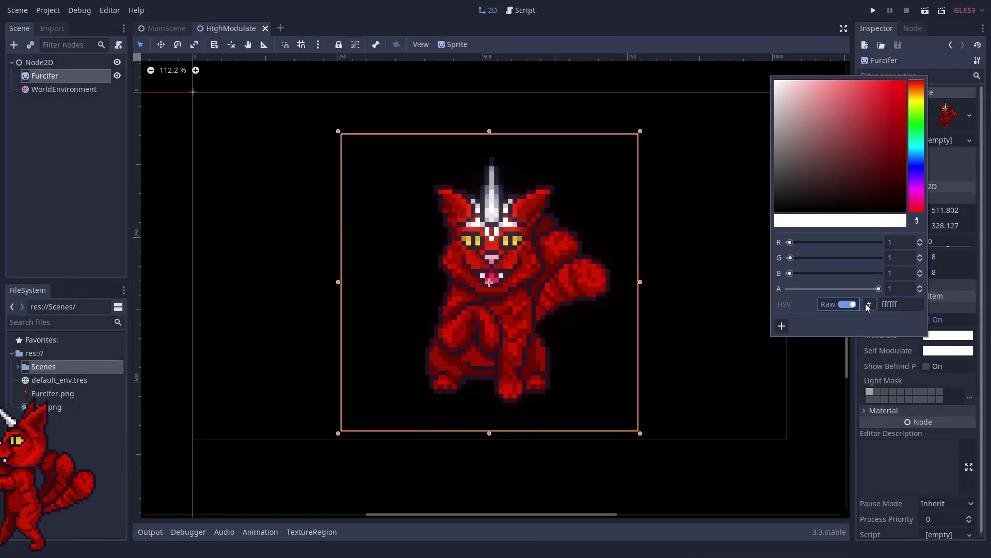
pyautogui.click(793, 243)
pyautogui.moveTo(793, 243); pyautogui.dragTo(791, 245)
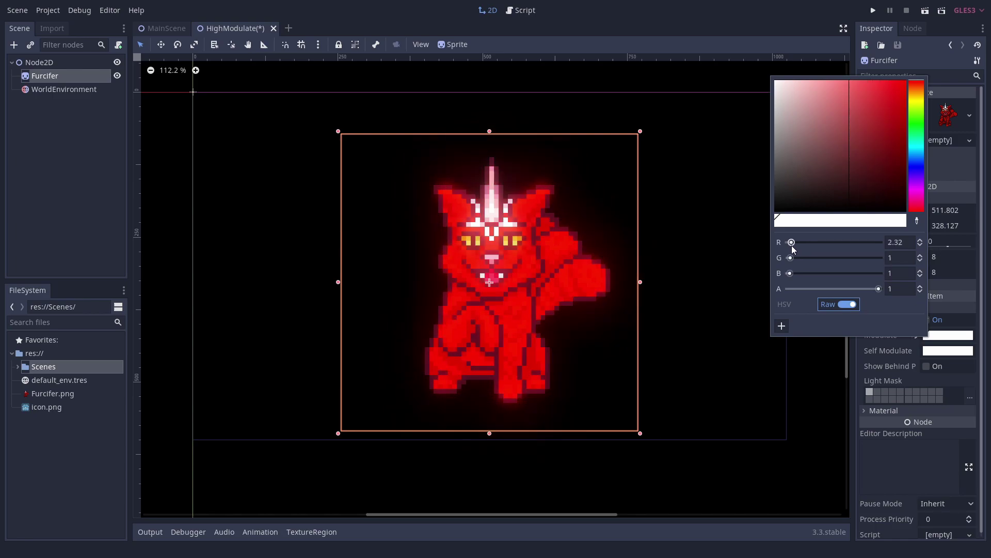
pyautogui.click(906, 244)
pyautogui.write('2')
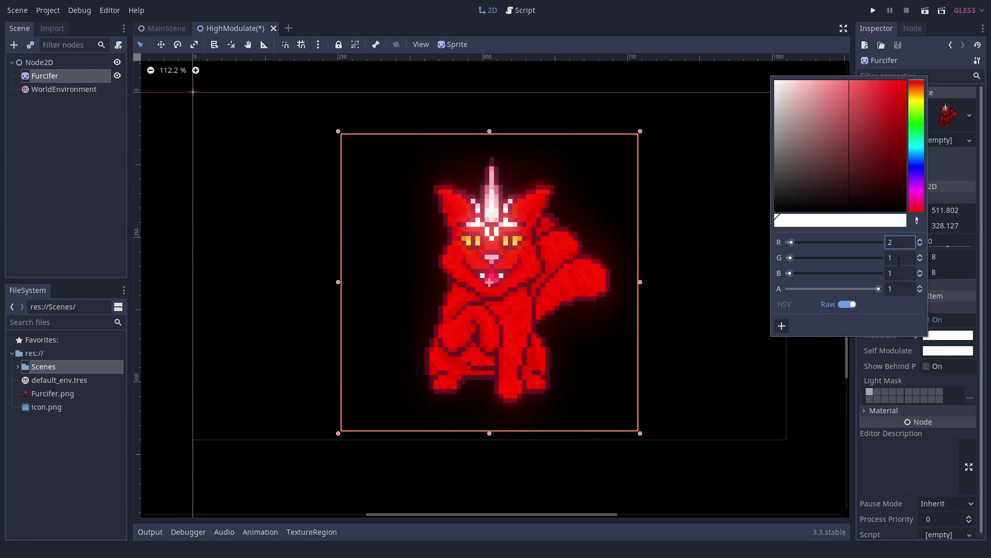
pyautogui.press('Tab')
pyautogui.write('2')
pyautogui.press('Tab')
pyautogui.write('2')
pyautogui.press('Return')
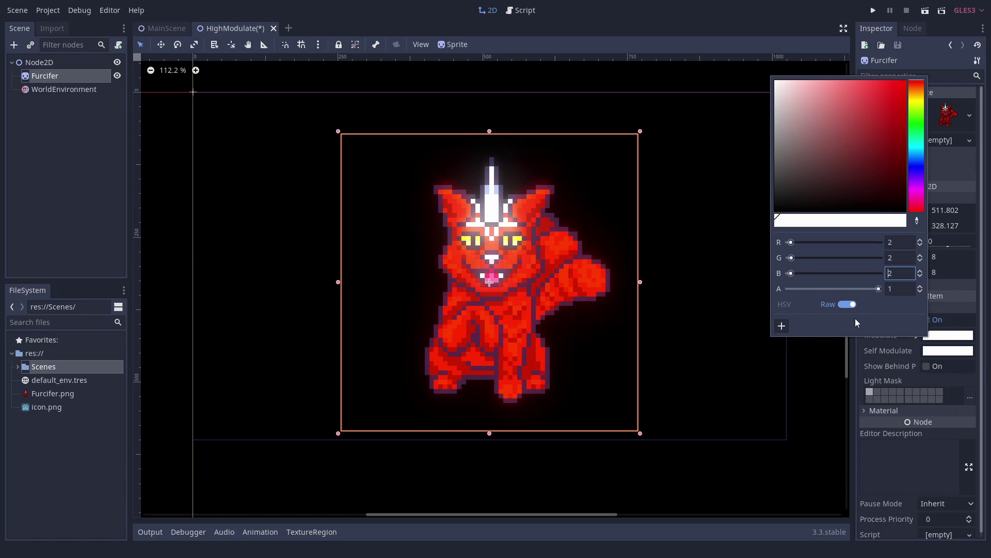
pyautogui.click(63, 91)
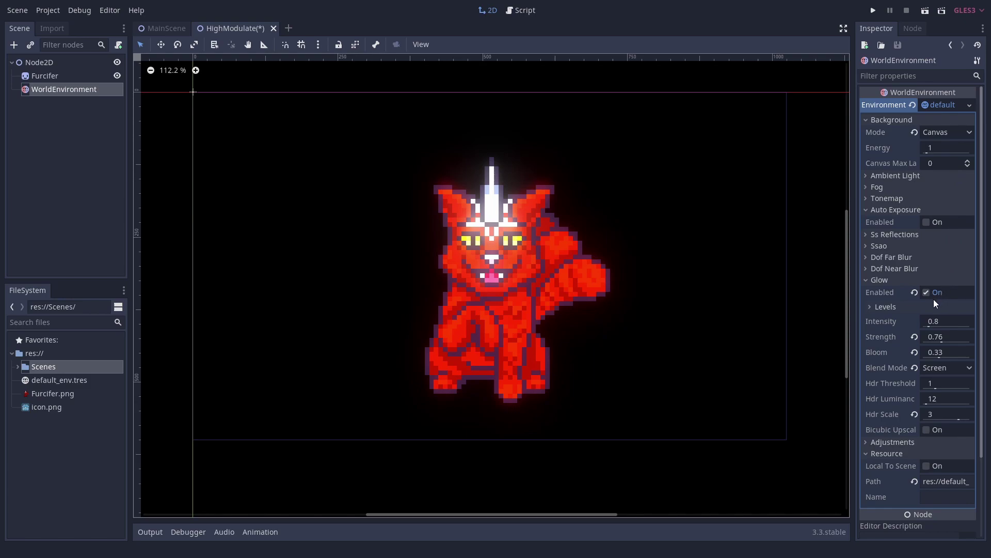
# - Select Furcifer, view its modulate at 510 per channel, and lower the alpha slightly
pyautogui.press('Up')
pyautogui.click(941, 335)
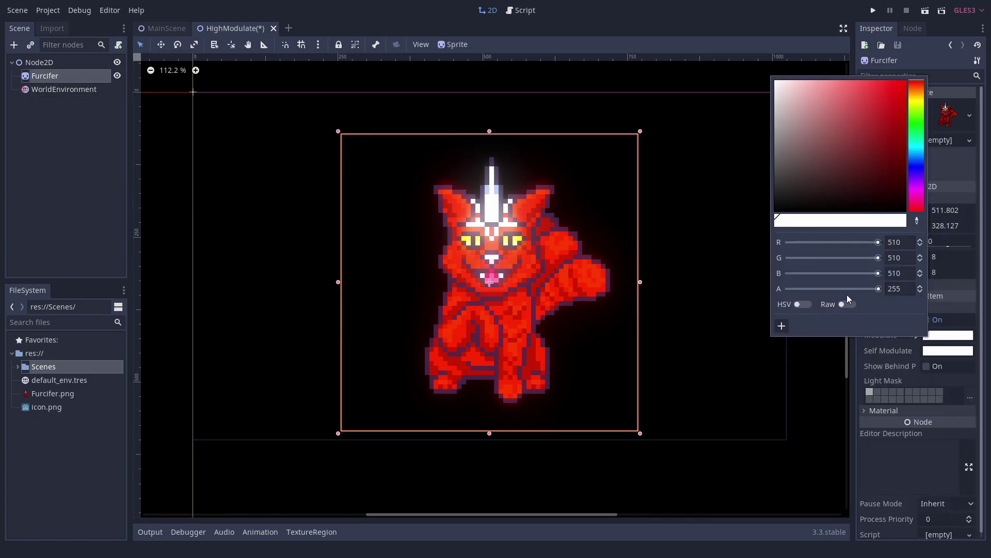
pyautogui.moveTo(880, 288); pyautogui.dragTo(845, 294)
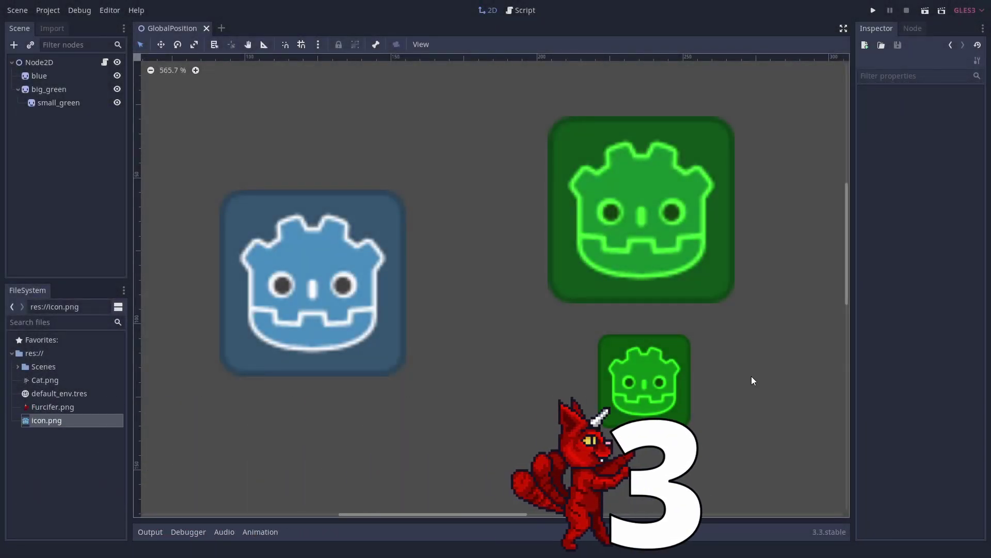
# - Inspect the blue, big_green and small_green sprites, then open GlobalPosition.gd
pyautogui.click(37, 77)
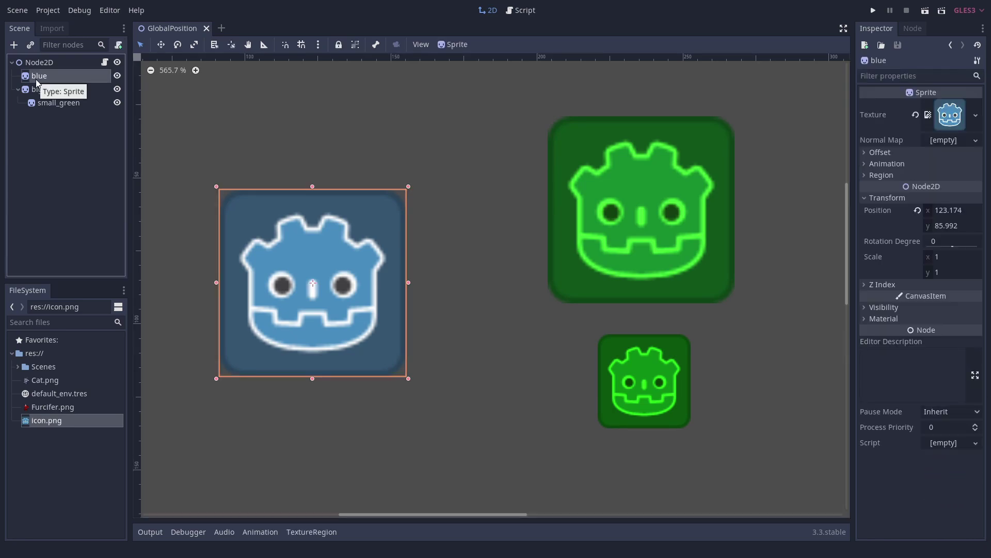
pyautogui.click(42, 92)
pyautogui.click(51, 103)
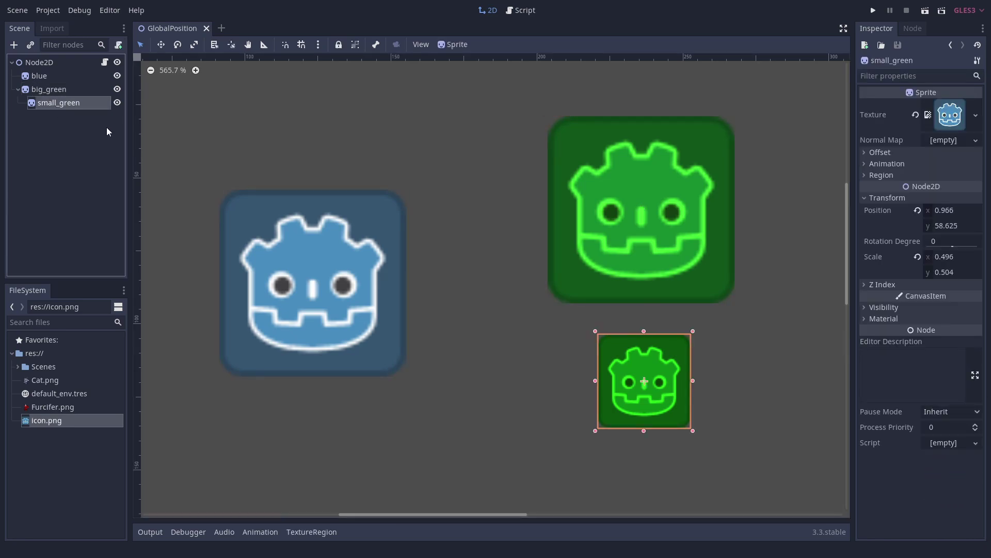
pyautogui.click(104, 62)
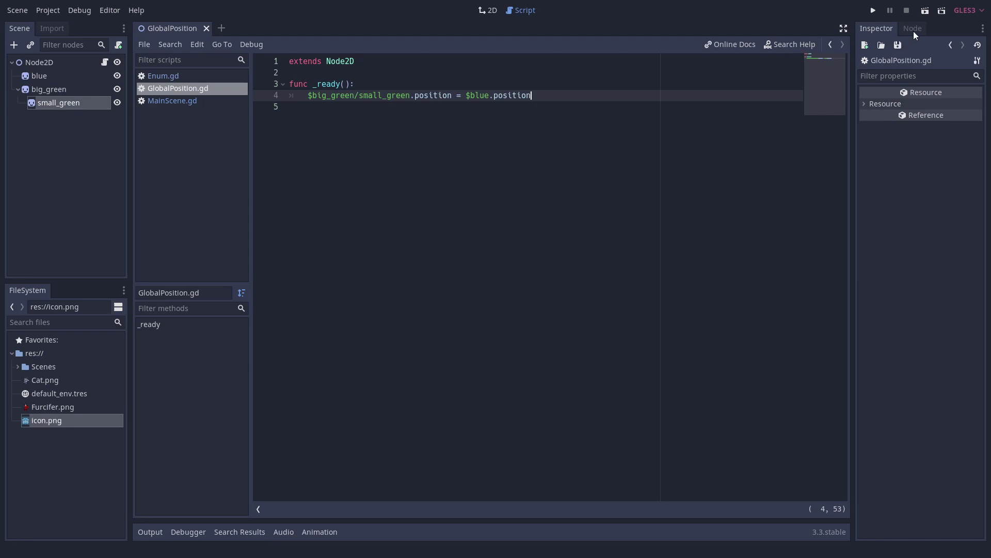
# - Run the scene once, then change both .position references to .global_position
pyautogui.press('F6')
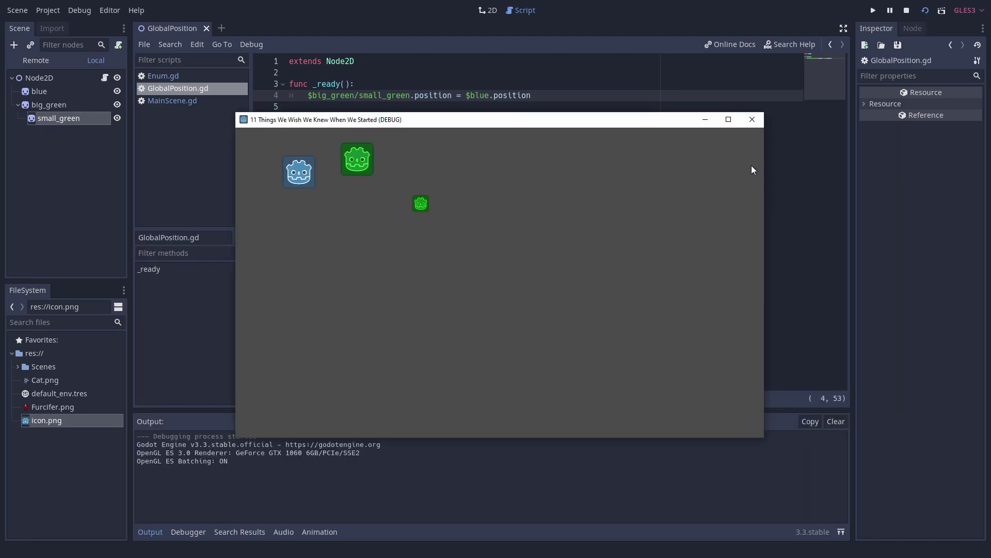
pyautogui.click(753, 121)
pyautogui.write('global_')
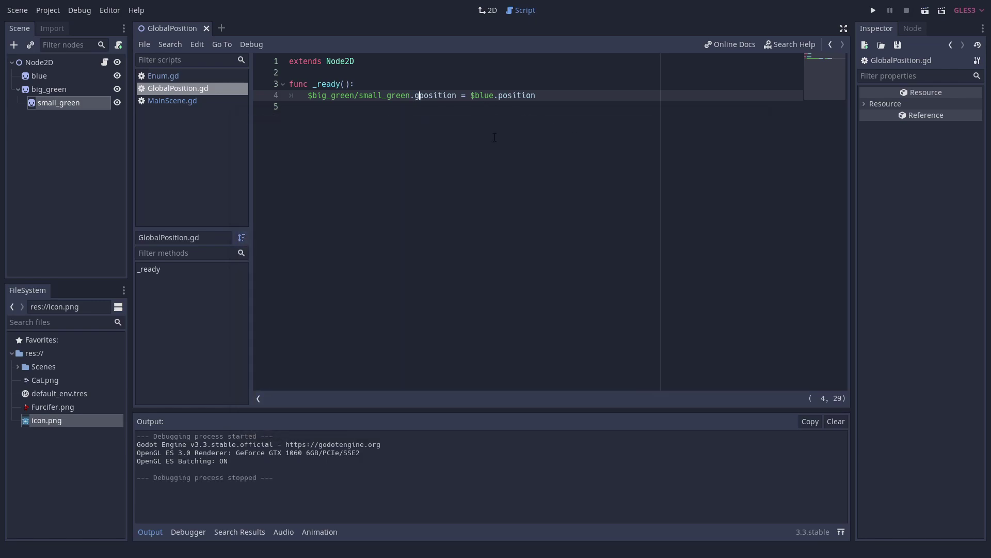
pyautogui.click(527, 95)
pyautogui.write('global_')
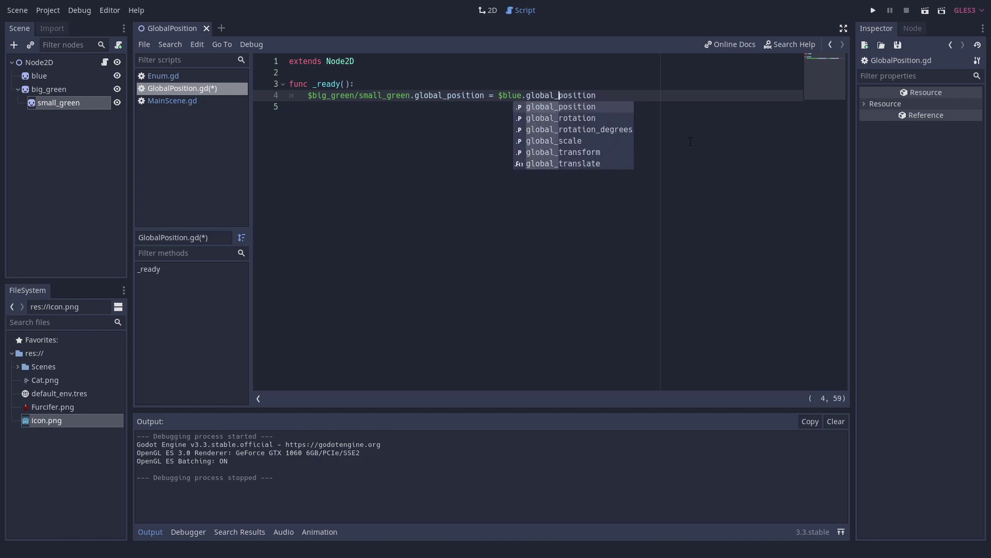
# - Run the scene to verify small_green lands on blue, then return to the 2D view
pyautogui.click(690, 141)
pyautogui.click(925, 11)
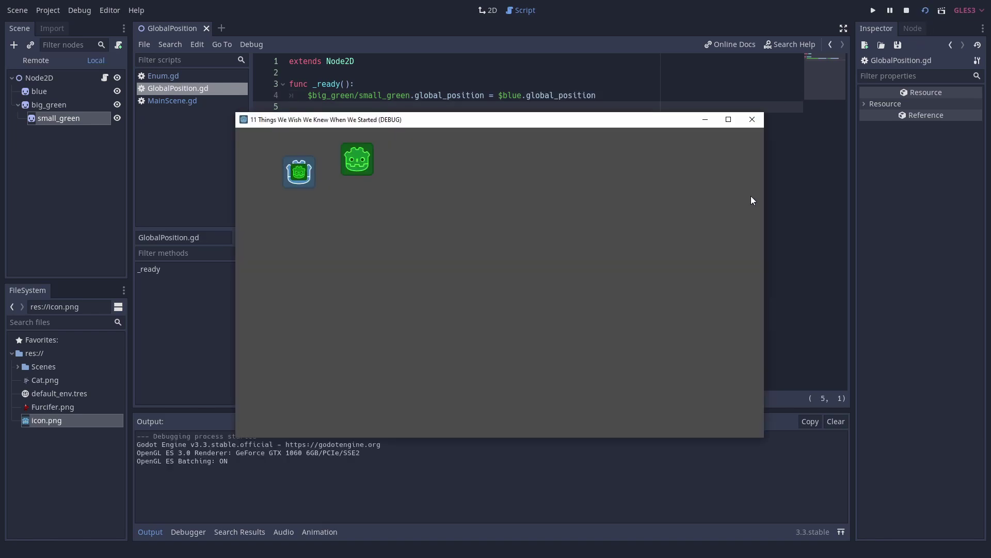
pyautogui.click(760, 122)
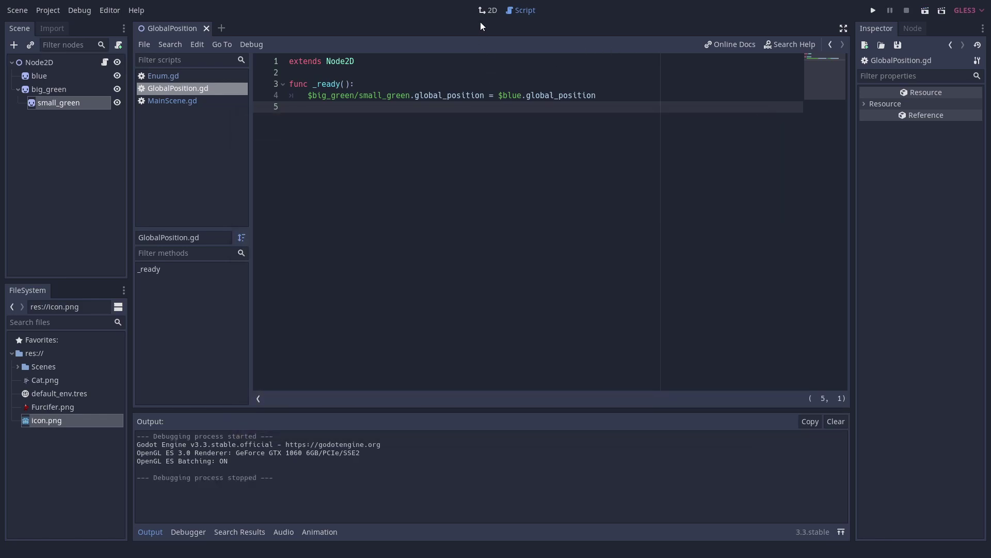
pyautogui.click(488, 10)
pyautogui.click(310, 289)
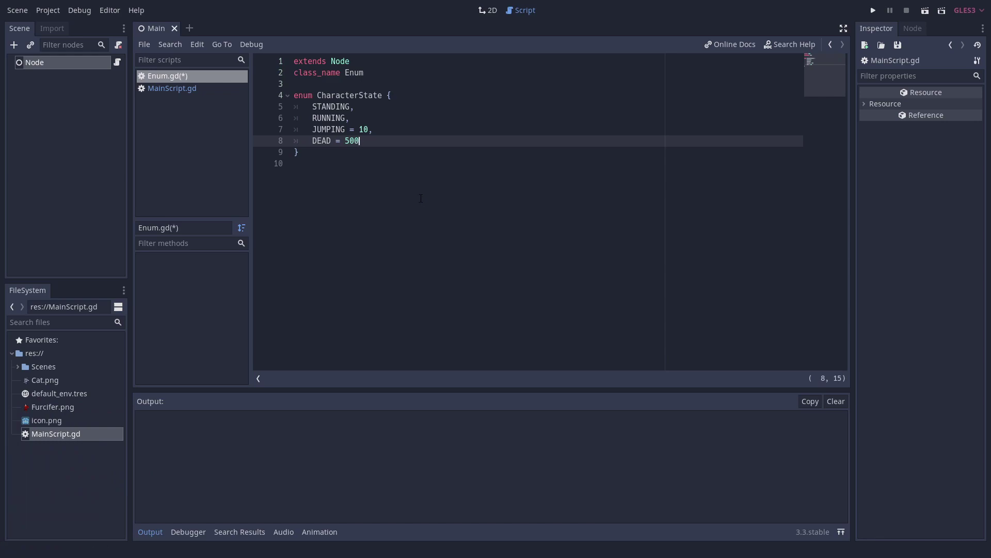
# - Open MainScript.gd and run the scene to print the CharacterState keys and values
pyautogui.click(180, 89)
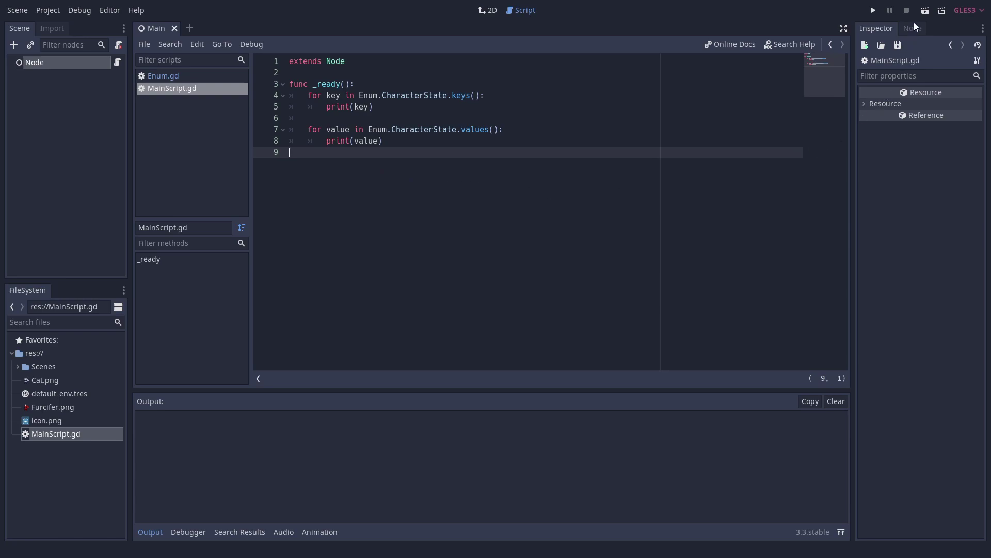
pyautogui.click(926, 12)
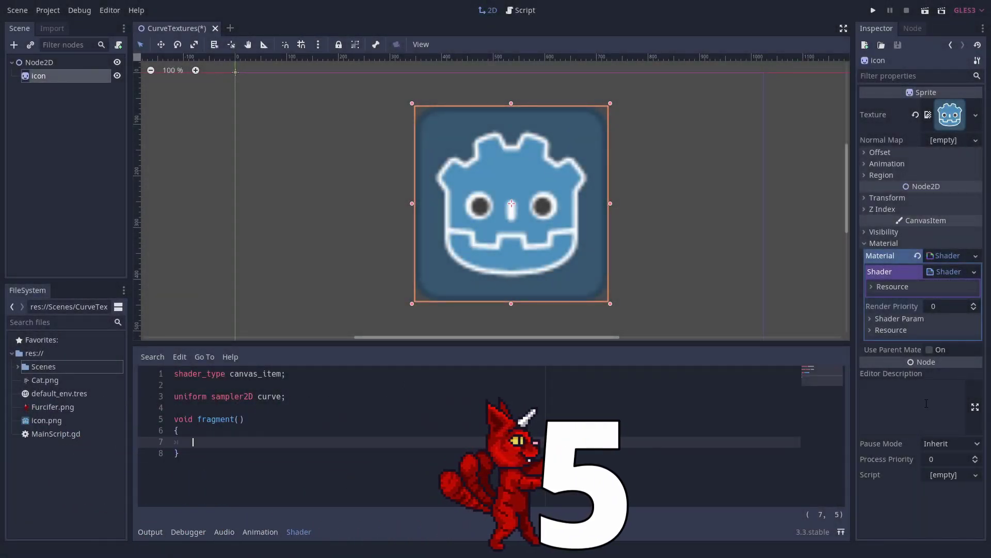
# - Assign a new CurveTexture with a new Curve to the shader's Curve parameter
pyautogui.click(950, 319)
pyautogui.click(975, 331)
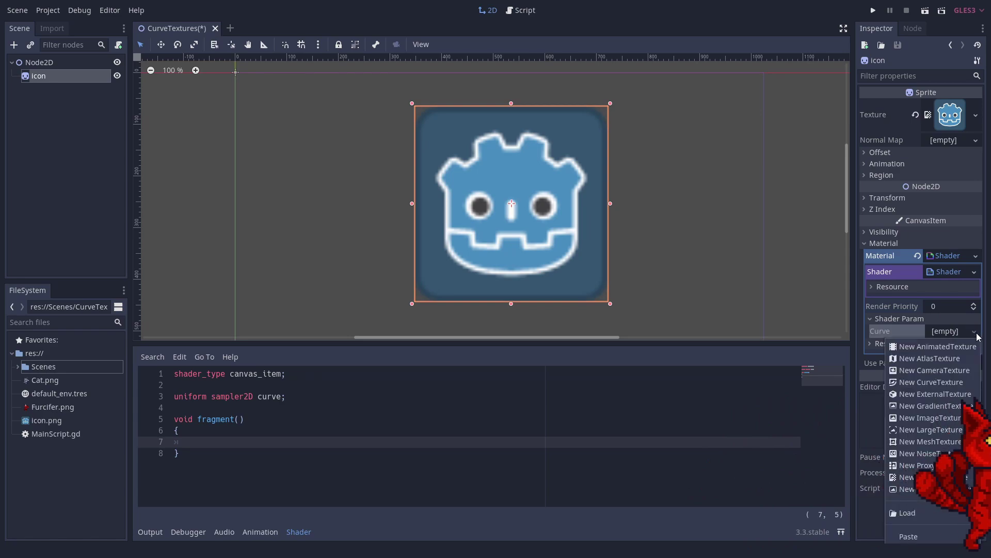
pyautogui.click(938, 383)
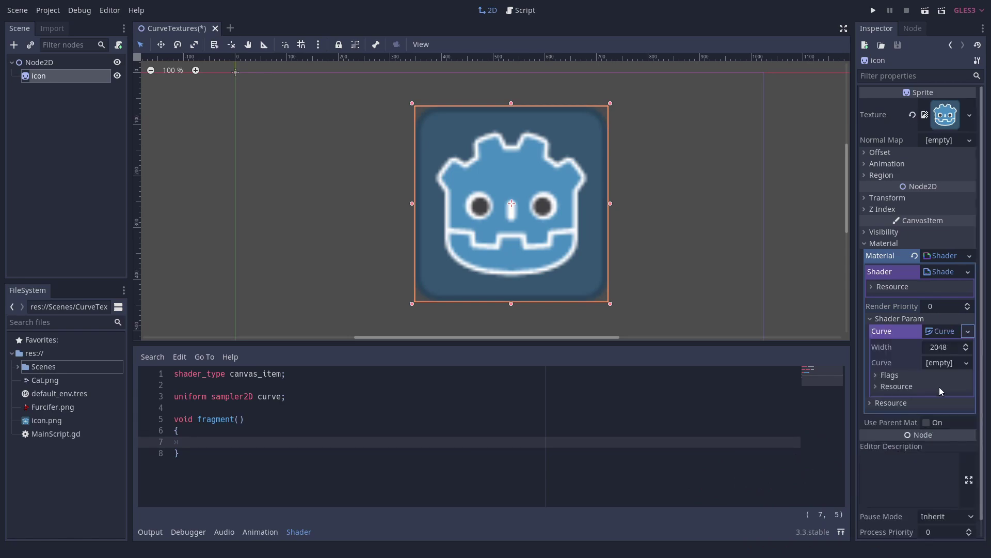
pyautogui.click(962, 367)
pyautogui.click(945, 374)
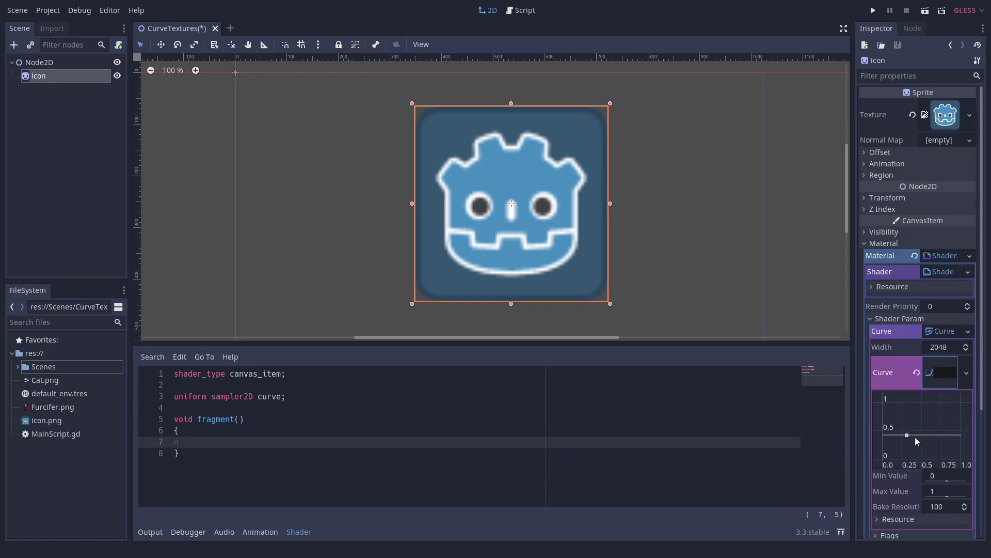
# - Add curve points and drag them into a two-peaked shape, left peak near 0.5
pyautogui.rightClick(904, 411)
pyautogui.click(915, 416)
pyautogui.rightClick(934, 435)
pyautogui.click(946, 442)
pyautogui.click(944, 402)
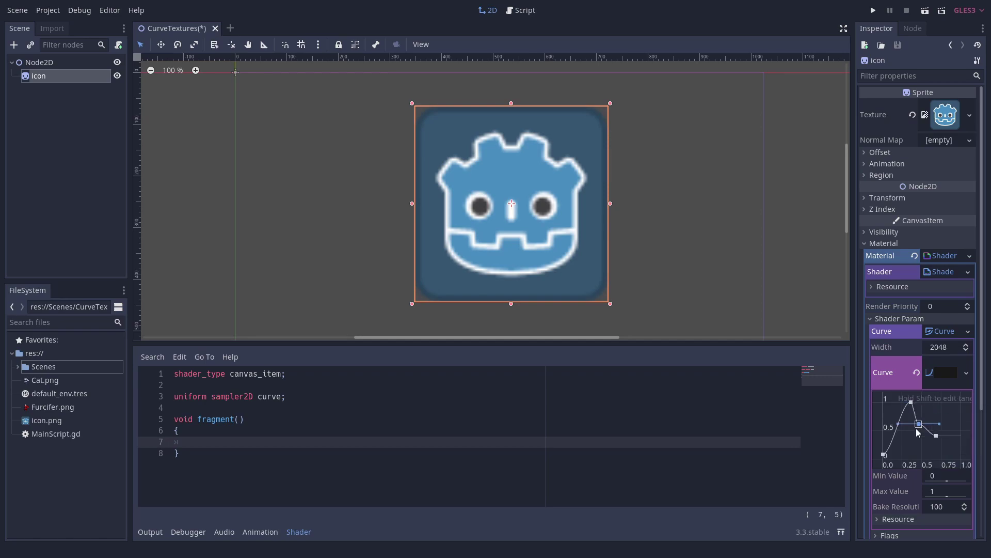
pyautogui.click(961, 459)
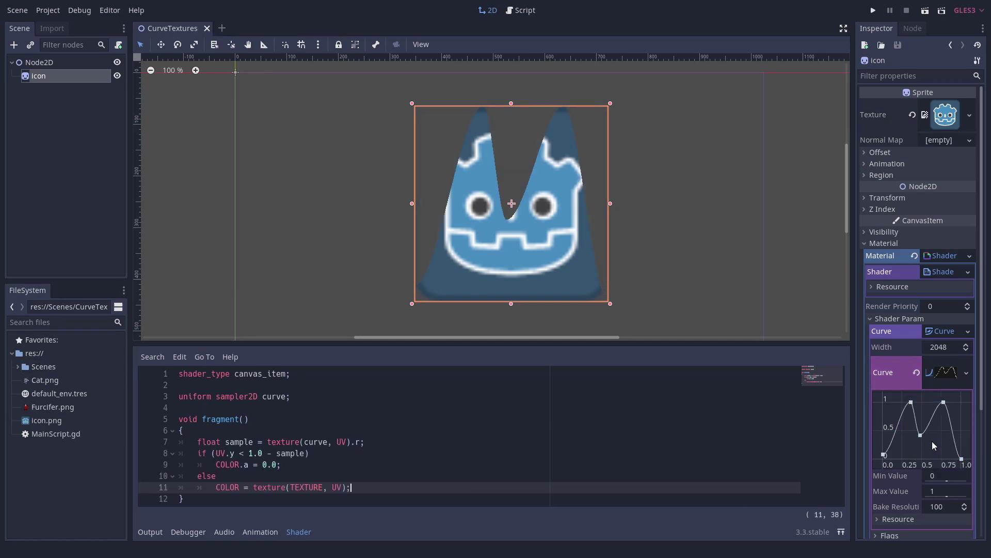
pyautogui.moveTo(921, 435); pyautogui.dragTo(930, 448)
pyautogui.moveTo(911, 402); pyautogui.dragTo(912, 427)
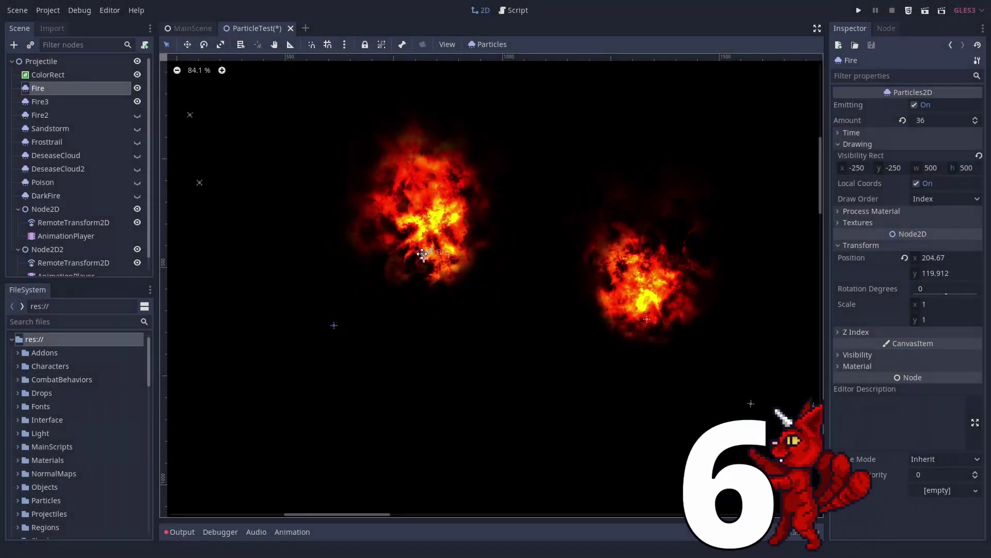
# - Drag the Fire and Fire3 particles around to compare local and global trails
pyautogui.moveTo(423, 253); pyautogui.dragTo(335, 304)
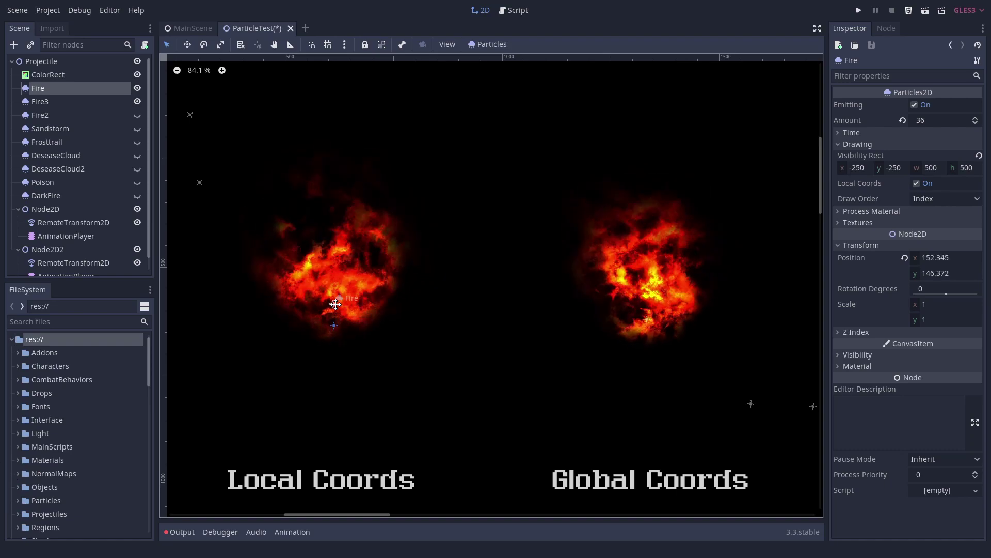
pyautogui.click(648, 321)
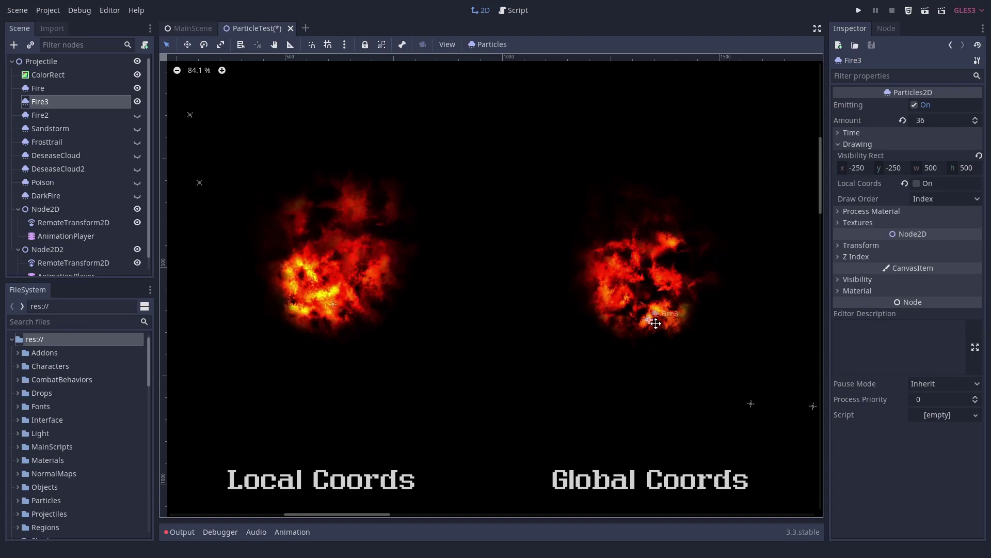
pyautogui.moveTo(656, 323); pyautogui.dragTo(616, 294)
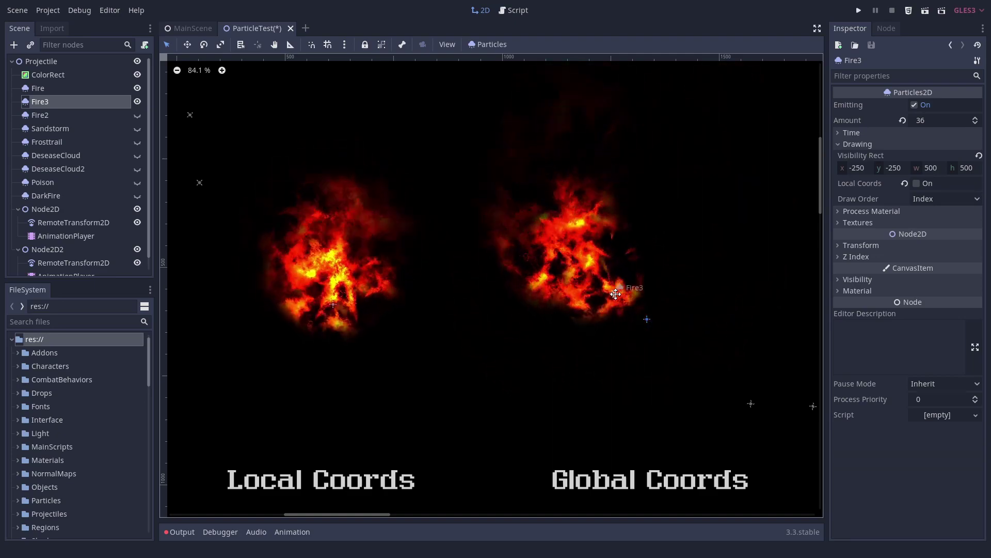
# - Set Fire3's Transform Scale x and y to 5
pyautogui.click(861, 246)
pyautogui.click(939, 306)
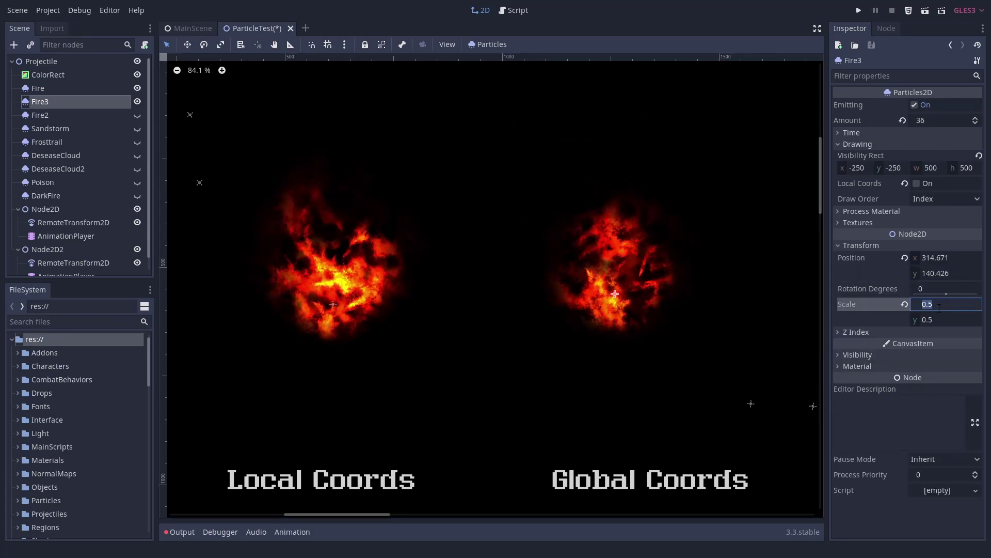
pyautogui.click(937, 319)
pyautogui.write('5')
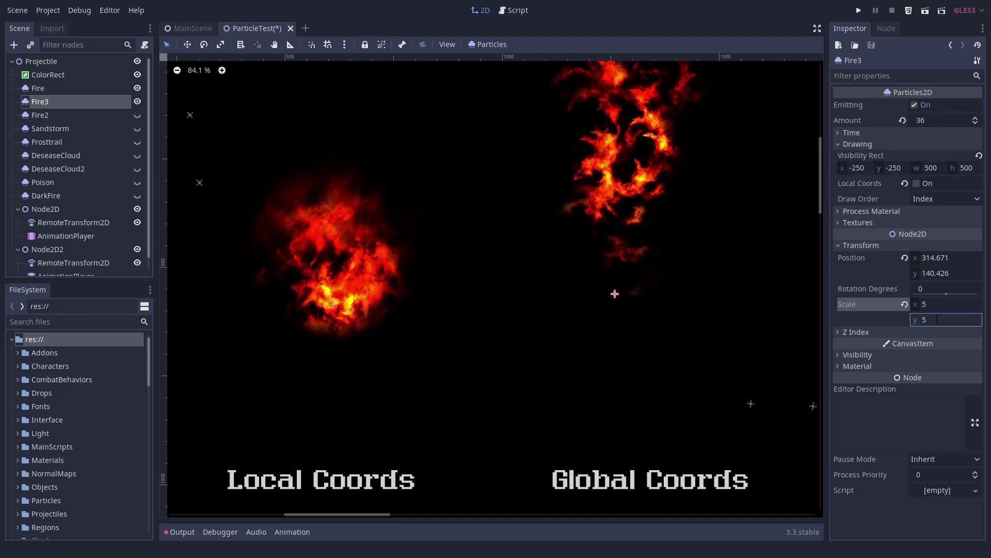
pyautogui.click(808, 332)
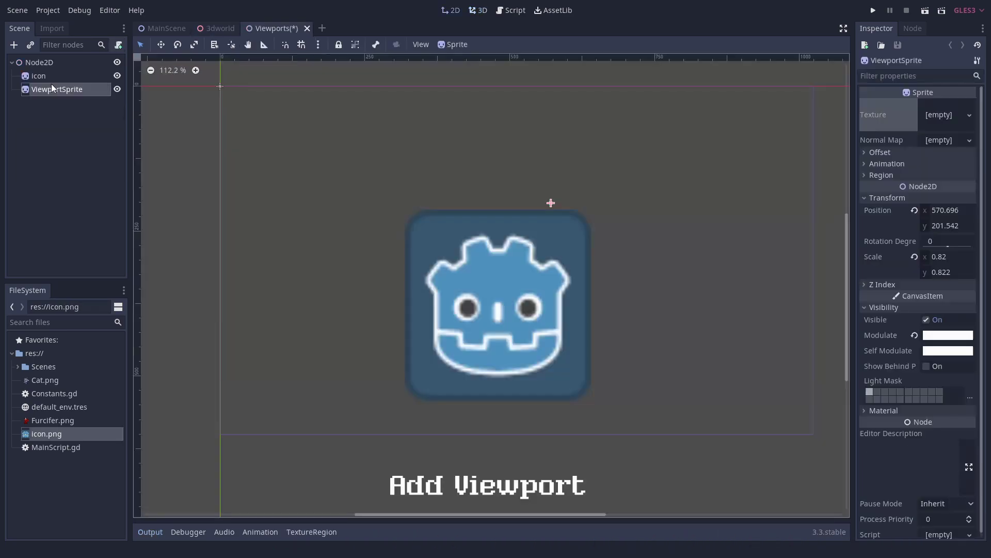
# - Add a Viewport child under Node2D and place it above ViewportSprite
pyautogui.rightClick(42, 65)
pyautogui.click(72, 74)
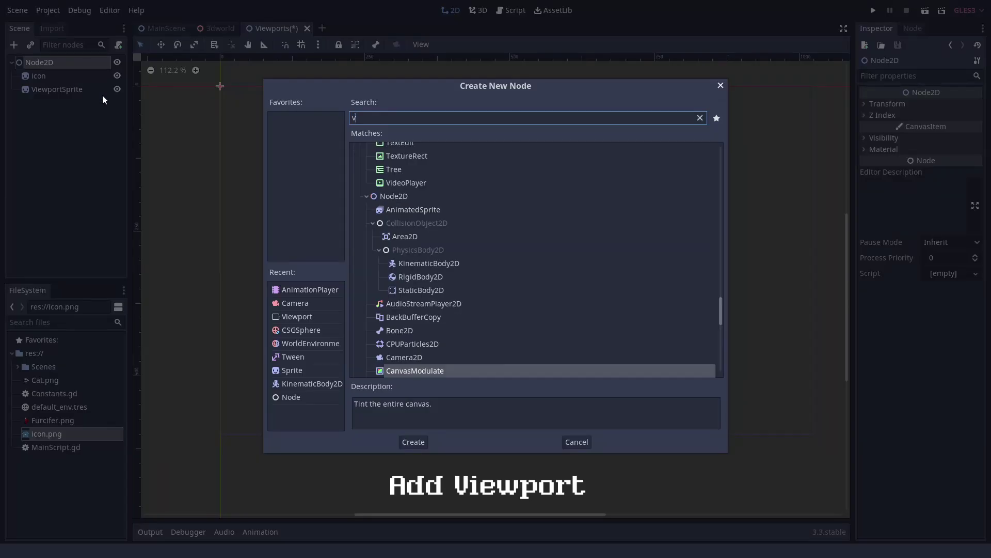
pyautogui.write('view')
pyautogui.doubleClick(385, 222)
pyautogui.moveTo(60, 100); pyautogui.dragTo(44, 83)
# - Enable Own World, V Flip and Transparent Bg, add 3dworld.tscn inside, and save
pyautogui.click(928, 167)
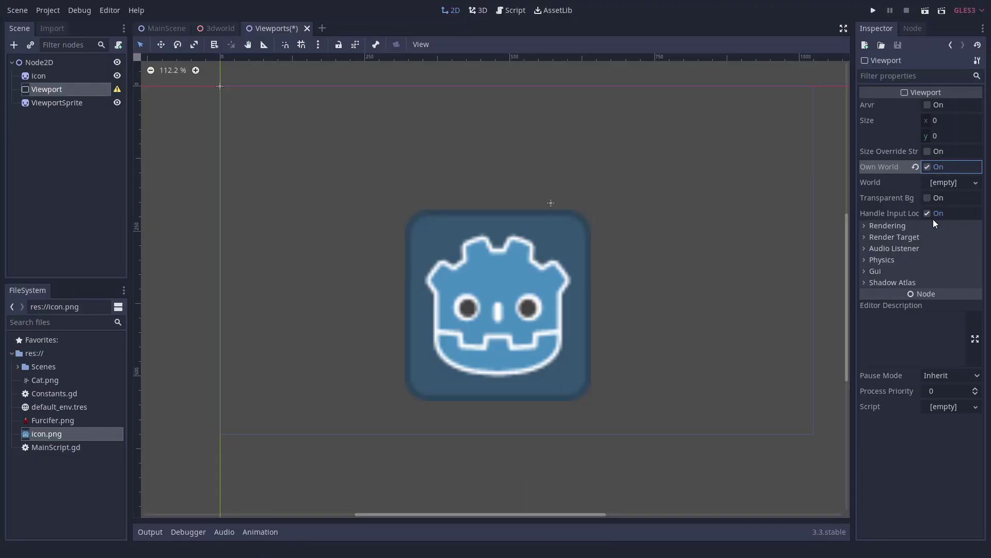
pyautogui.click(897, 225)
pyautogui.click(905, 375)
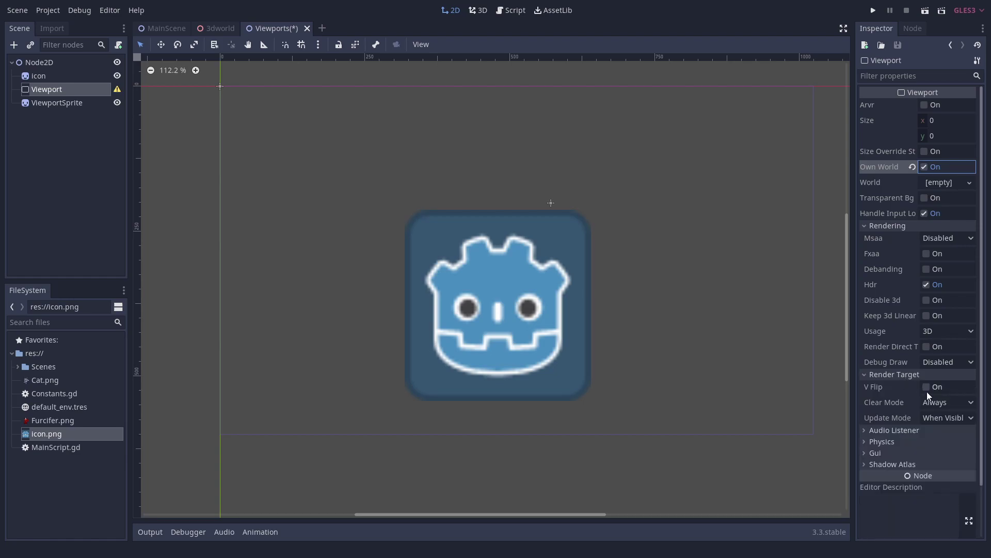
pyautogui.click(926, 387)
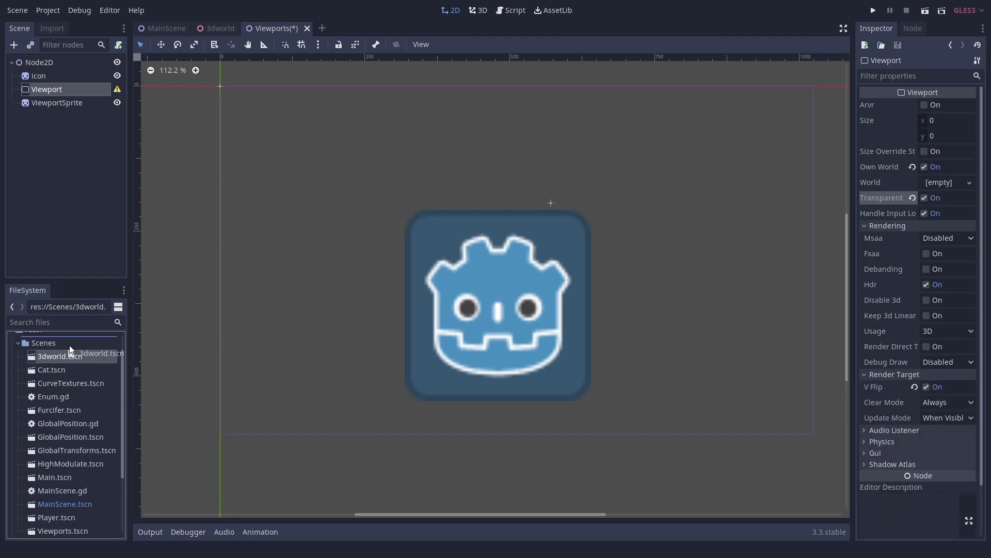
pyautogui.moveTo(60, 379); pyautogui.dragTo(45, 88)
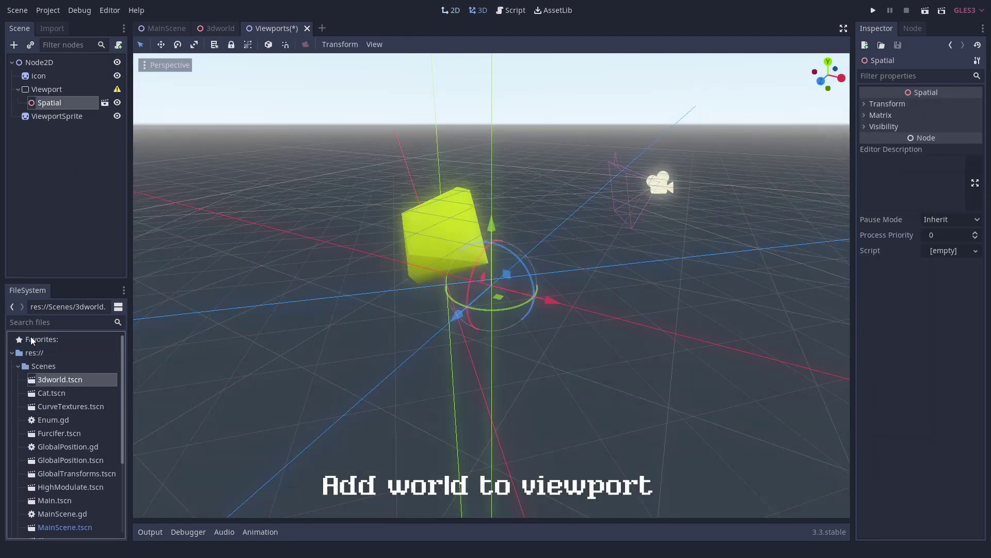
pyautogui.click(18, 366)
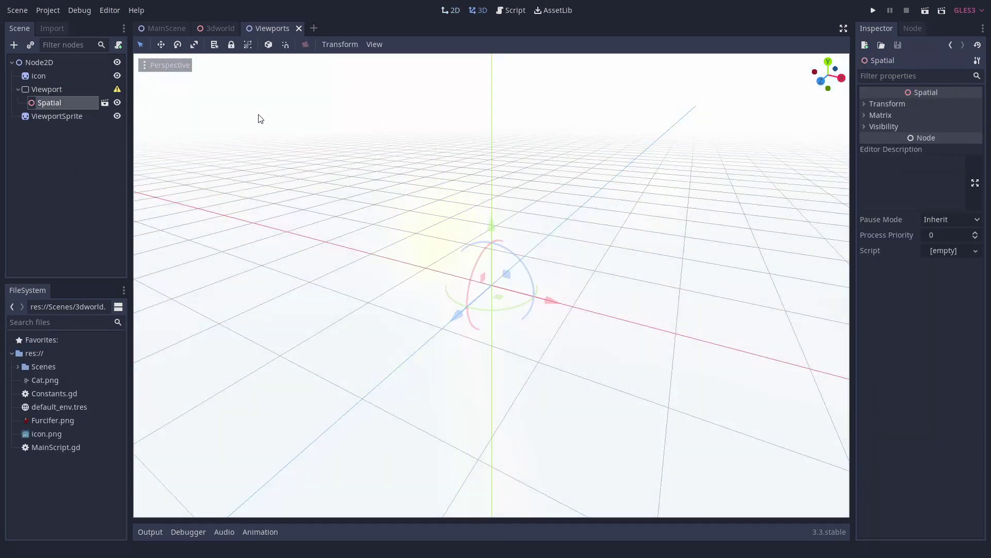
pyautogui.hotkey('ctrl', 's')
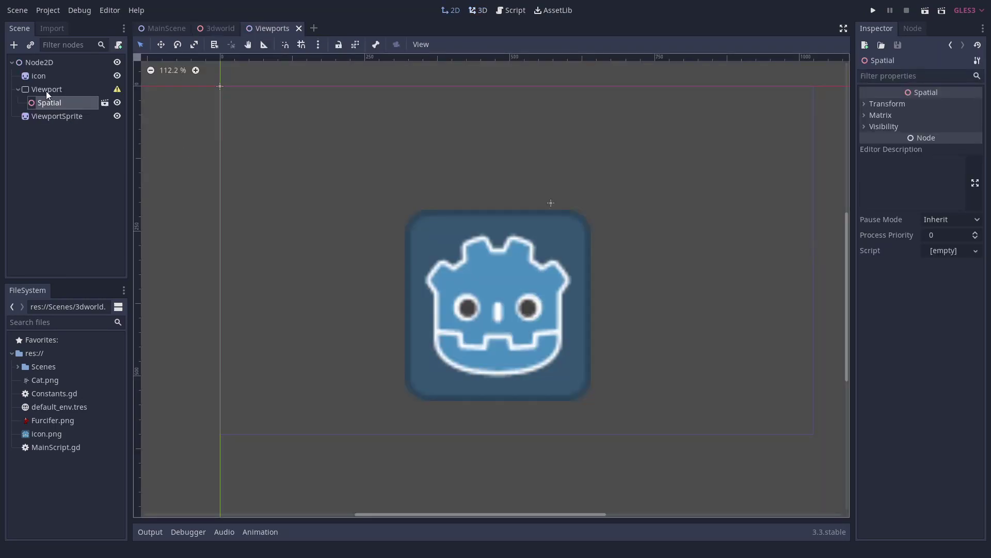
# - Give ViewportSprite a New ViewportTexture sourced from the Viewport
pyautogui.click(57, 116)
pyautogui.click(975, 105)
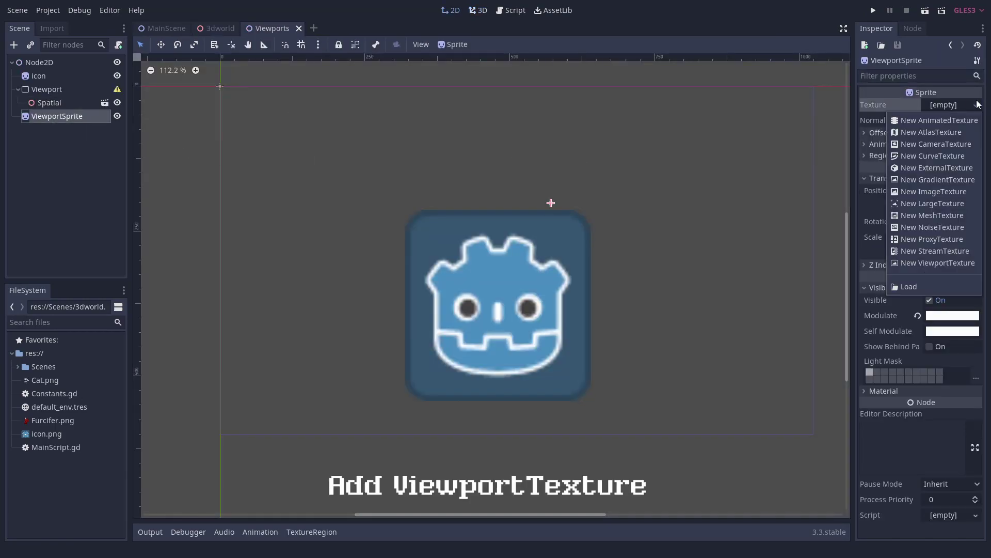
pyautogui.click(956, 262)
pyautogui.doubleClick(171, 126)
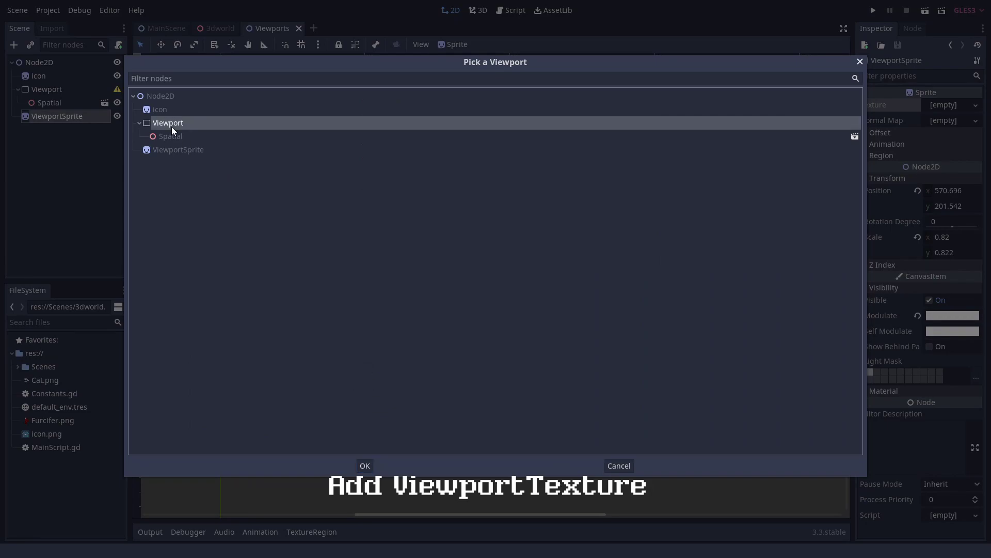
# - Set the Viewport size to 1000×500 and run the scene with F6
pyautogui.click(42, 90)
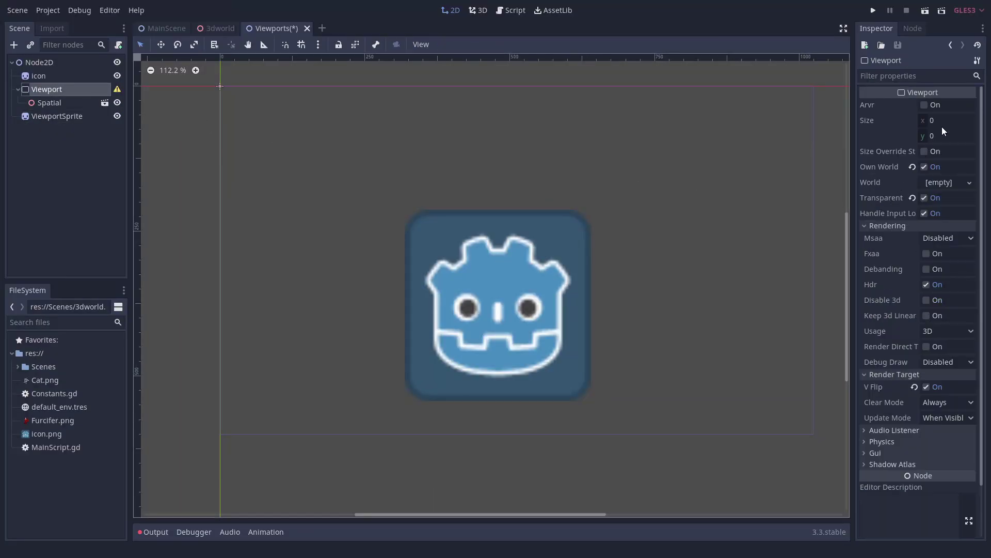
pyautogui.write('1000')
pyautogui.press('Tab')
pyautogui.write('500')
pyautogui.click(311, 182)
pyautogui.press('F6')
pyautogui.click(42, 131)
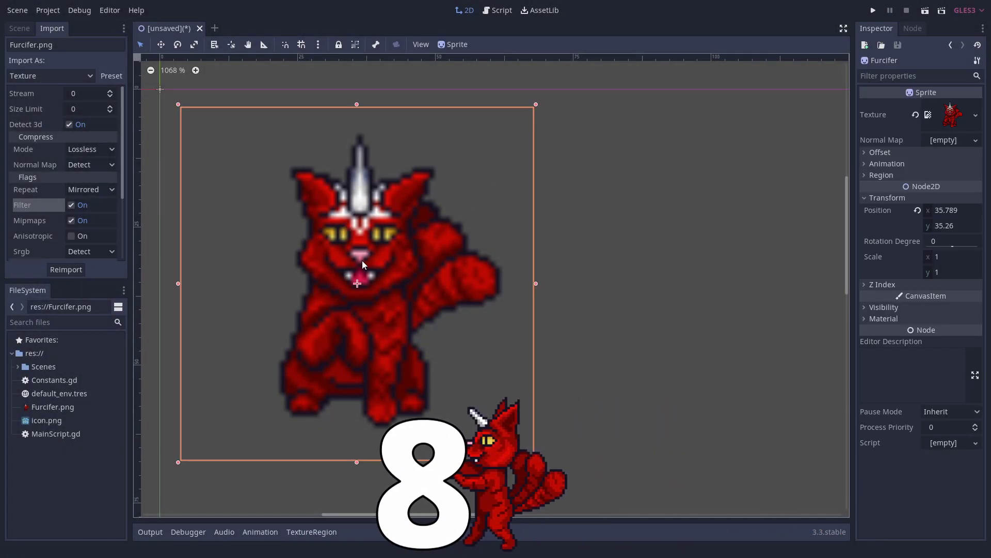
# - Reimport Furcifer.png without Filter as the texture default, then place Cat.png beside Furcifer
pyautogui.click(72, 205)
pyautogui.click(74, 270)
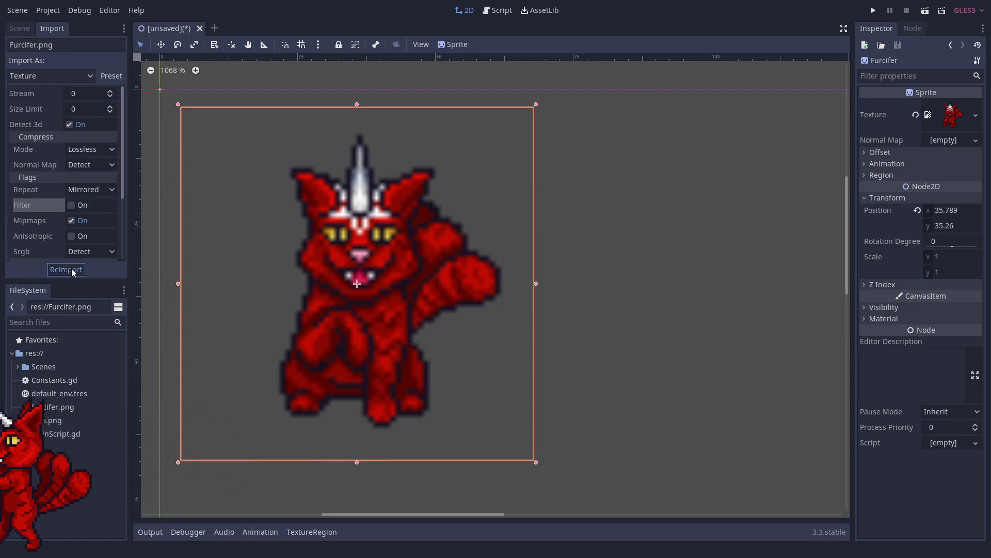
pyautogui.click(112, 77)
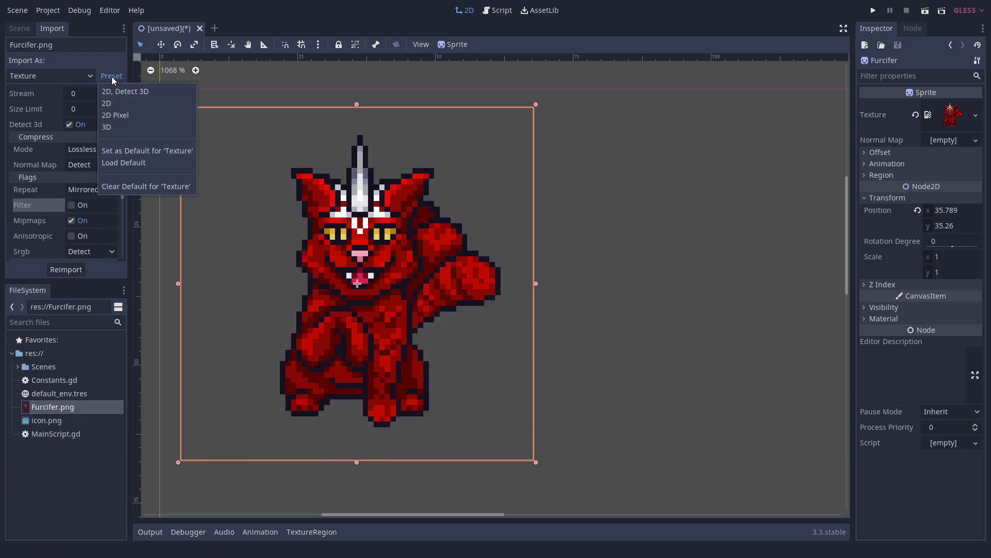
pyautogui.click(149, 154)
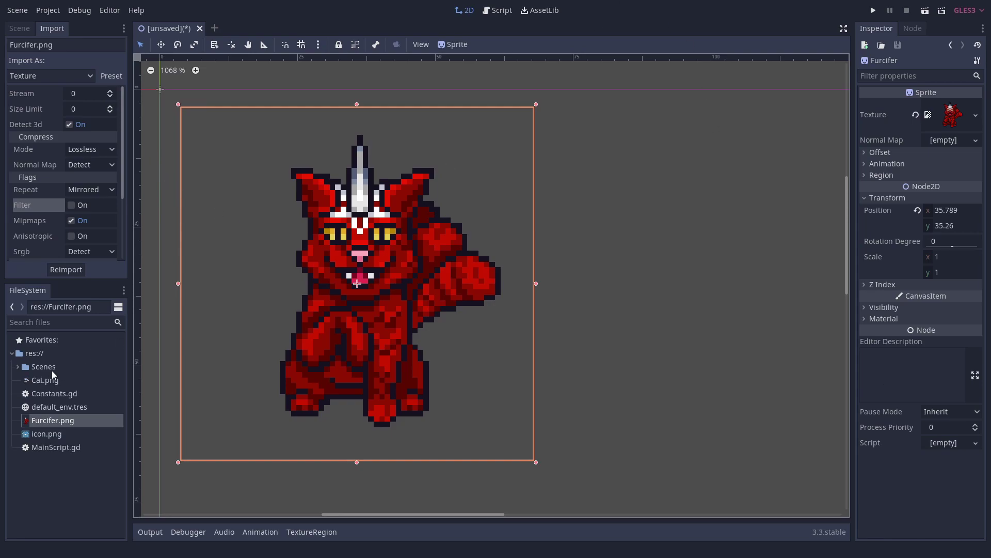
pyautogui.click(39, 380)
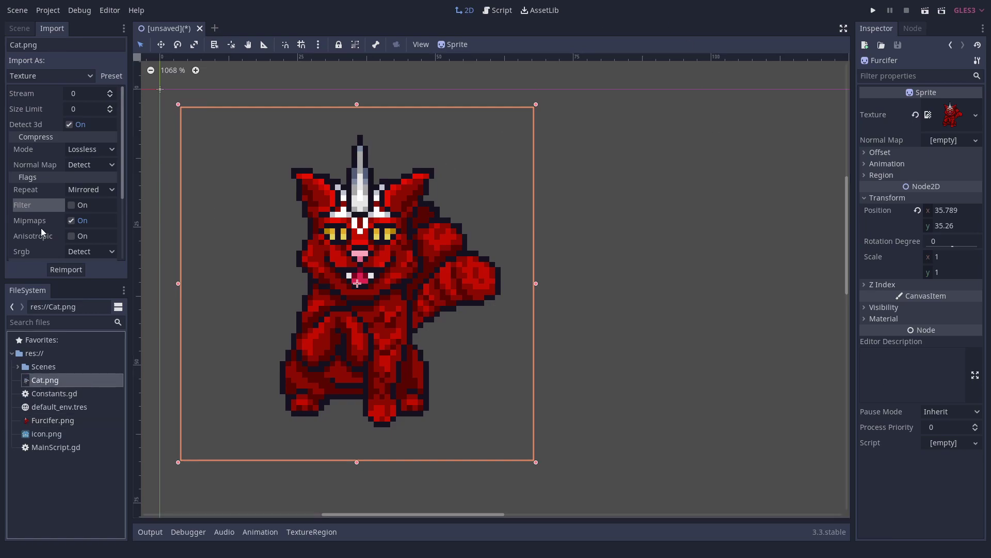
pyautogui.moveTo(40, 382); pyautogui.dragTo(640, 284)
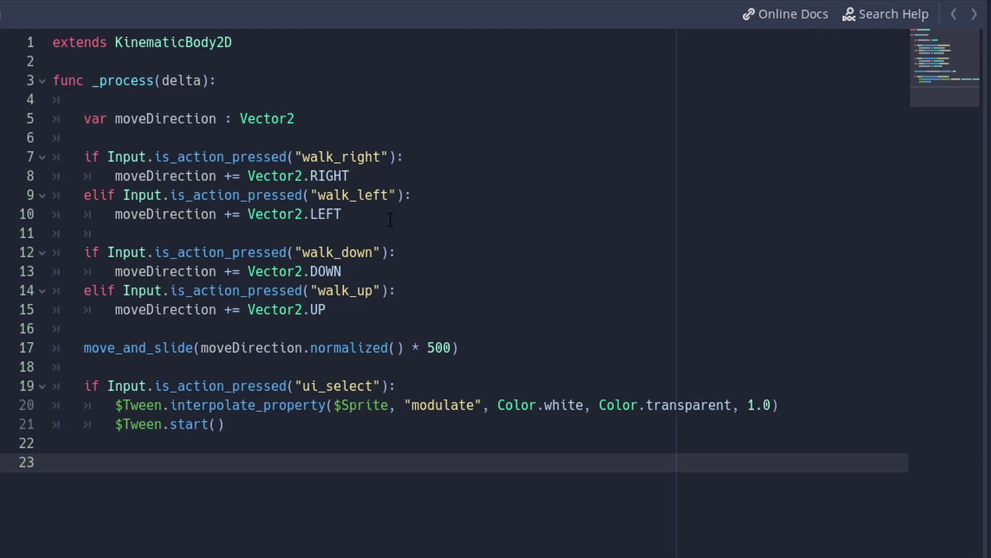
# - Select the moveDirection += Vector2.RIGHT line and scroll the Color constants from aliceblue to white
pyautogui.moveTo(349, 176); pyautogui.dragTo(115, 177)
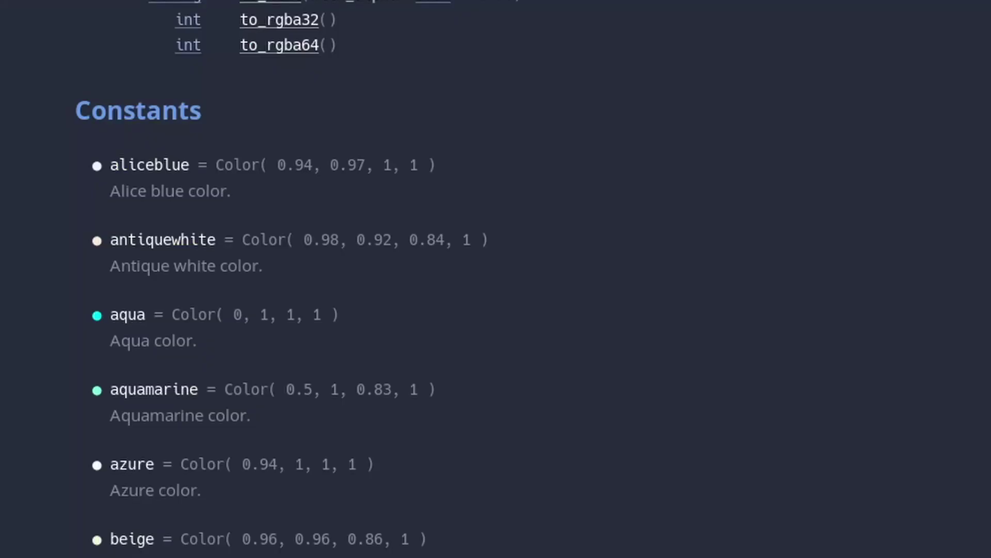
pyautogui.scroll(-15, 496, 279)
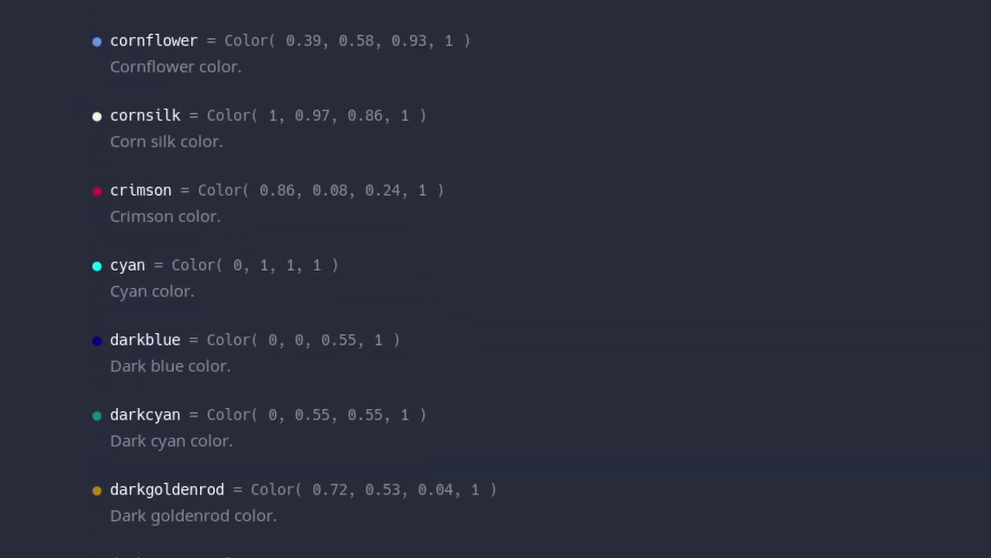
pyautogui.scroll(-20, 496, 279)
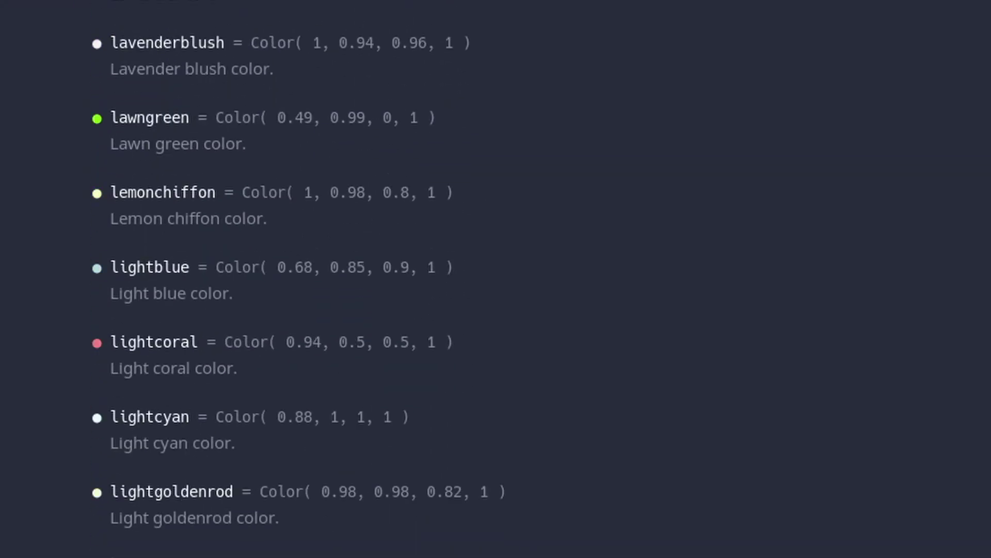
pyautogui.scroll(-20, 496, 278)
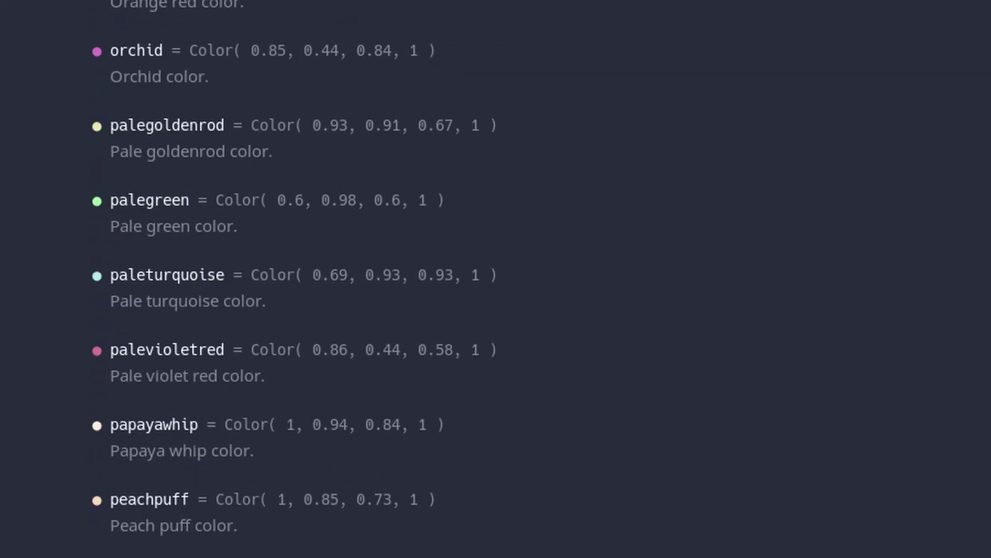
pyautogui.scroll(-20, 496, 279)
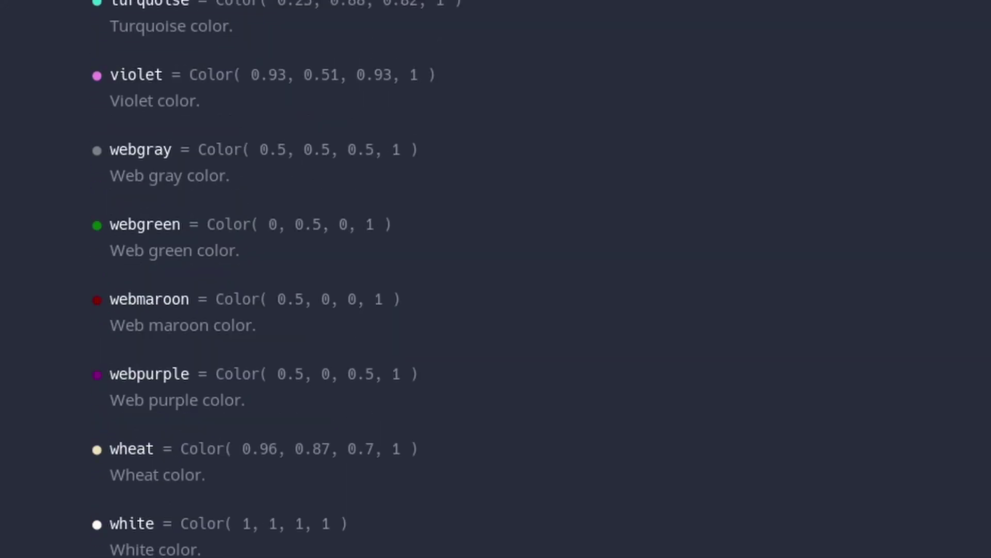
pyautogui.scroll(-5, 496, 279)
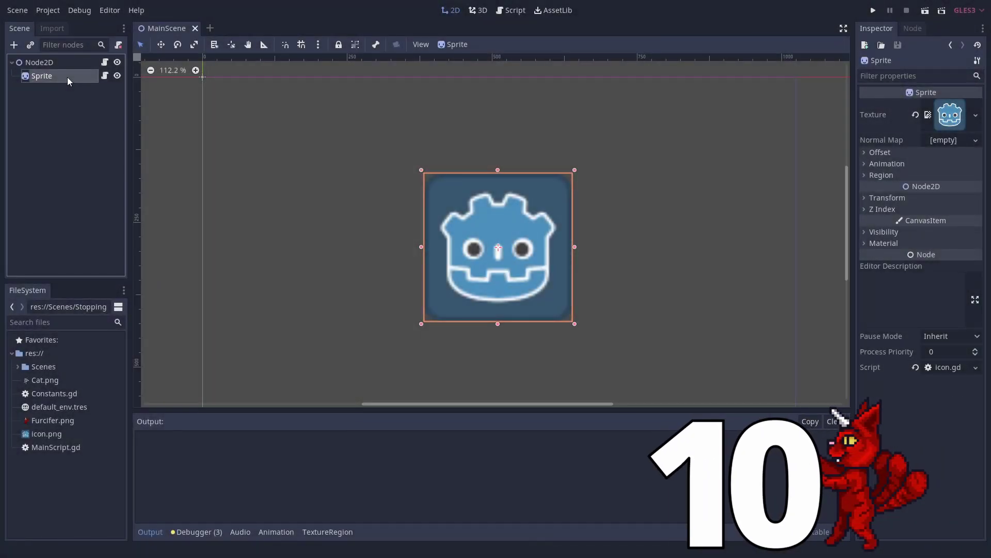
# - Open the Sprite's script and run the scene with its processing disabled
pyautogui.click(105, 75)
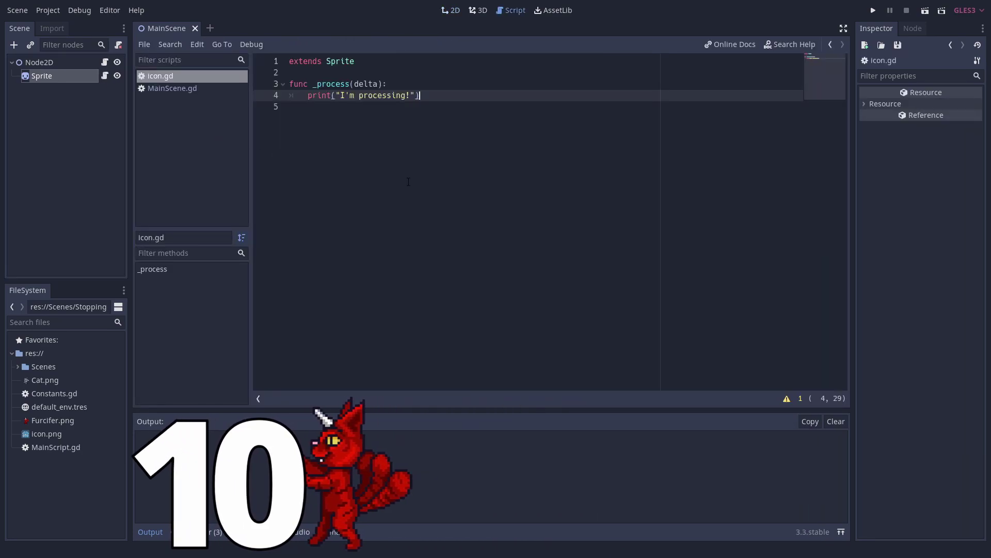
pyautogui.click(925, 11)
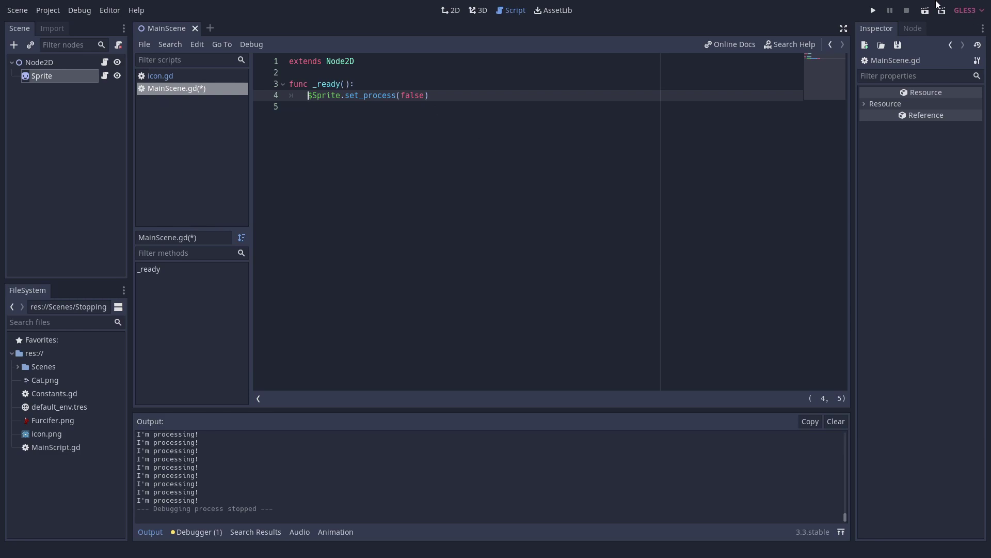
pyautogui.click(925, 10)
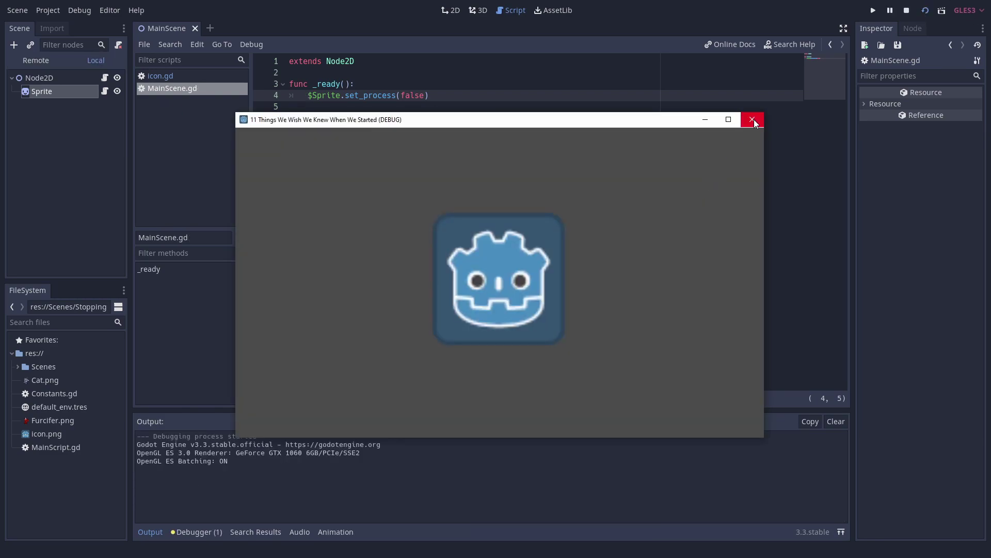
pyautogui.click(753, 120)
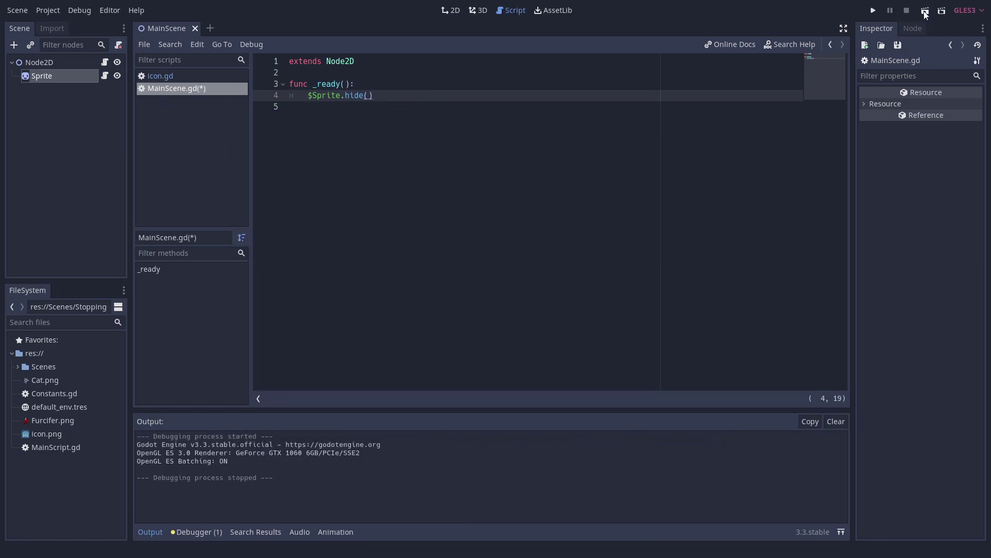
# - Run the scene with the Sprite hidden, then removed, then freed
pyautogui.click(925, 11)
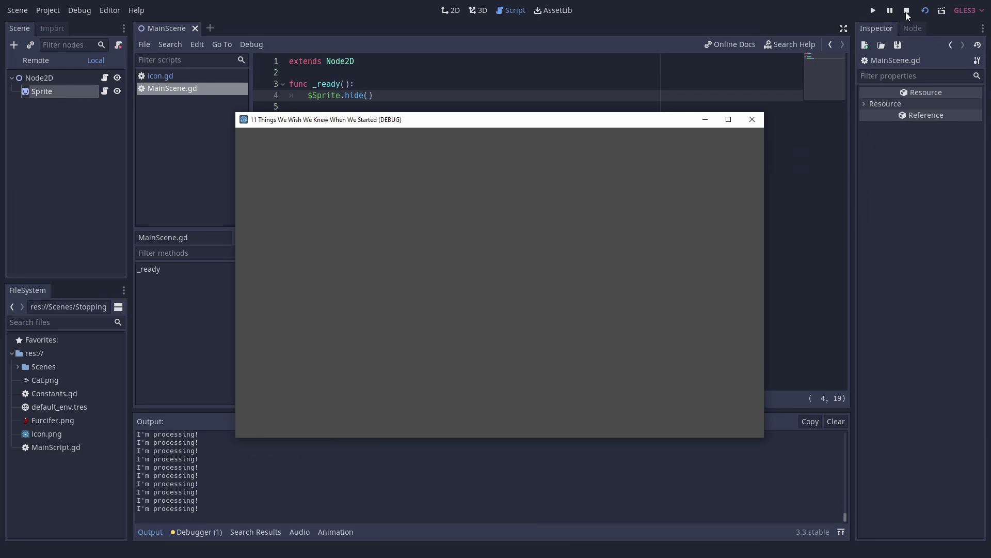
pyautogui.click(907, 10)
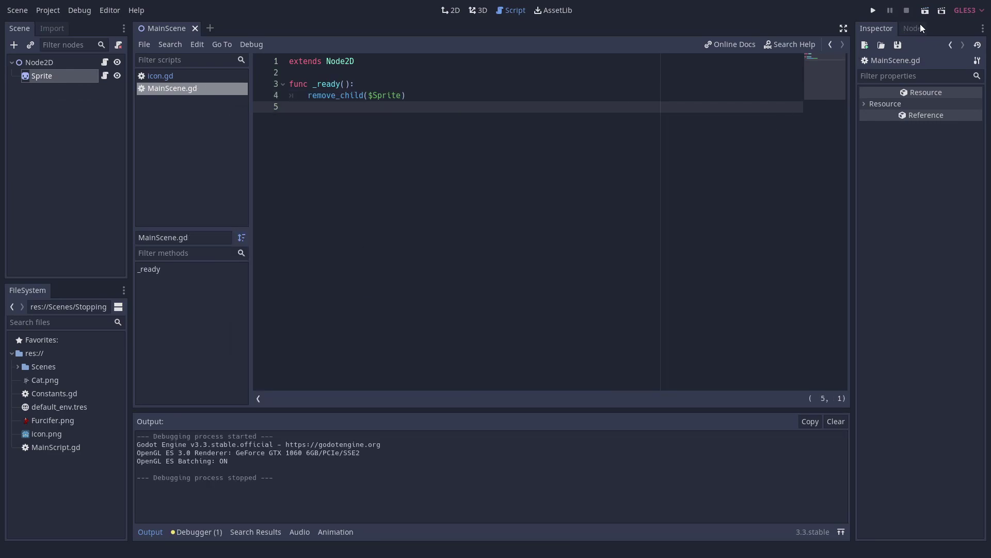
pyautogui.click(925, 10)
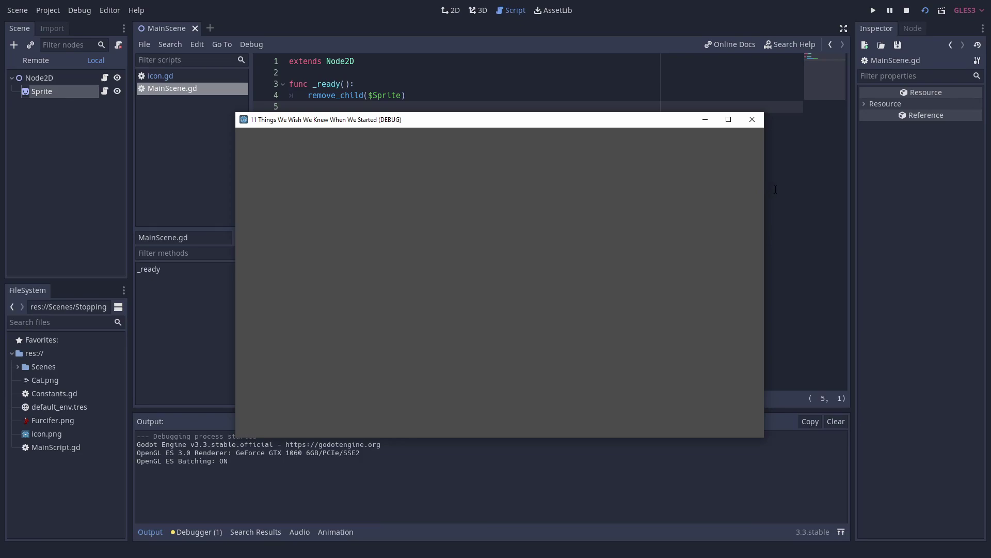
pyautogui.click(752, 120)
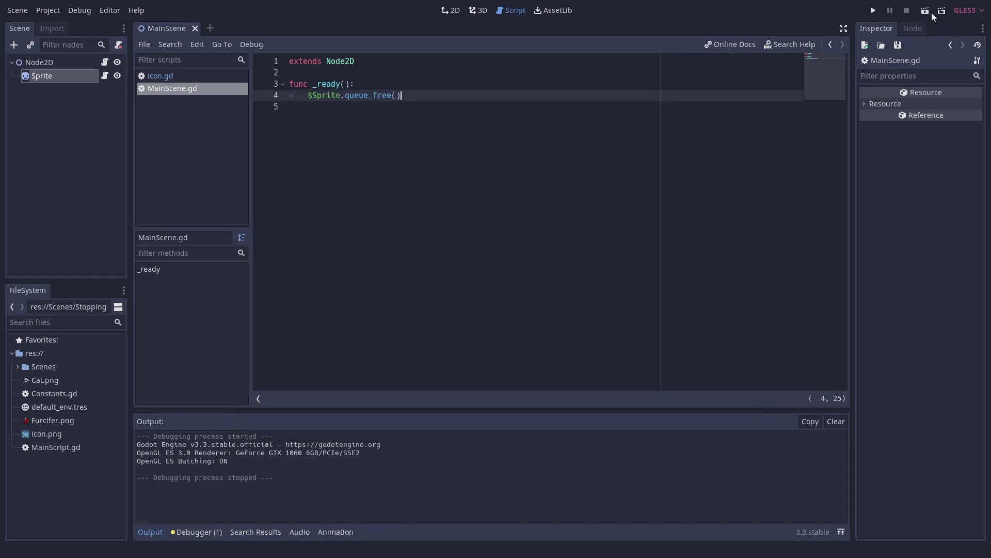
pyautogui.click(927, 11)
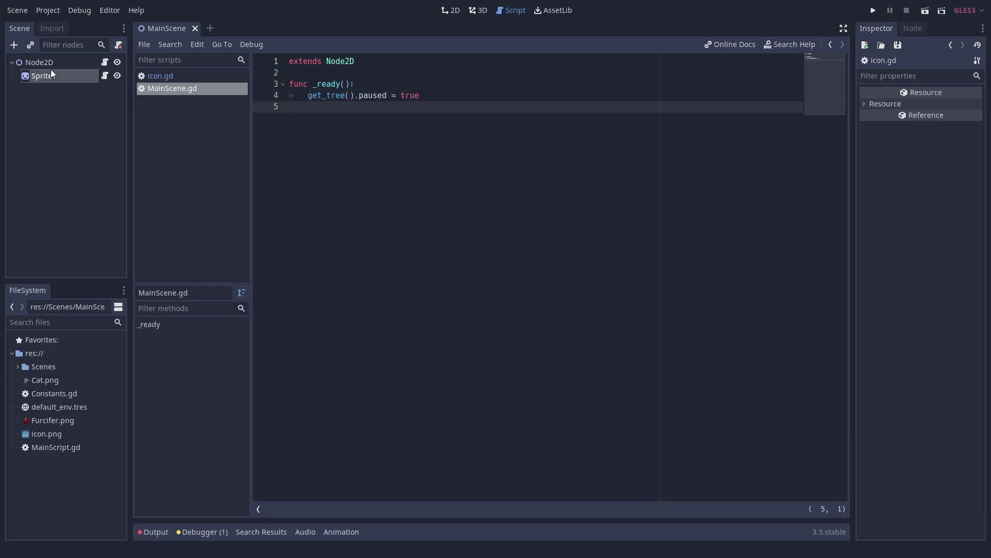
# - Set the Sprite's Pause Mode to Process and test it by running the scene
pyautogui.click(51, 70)
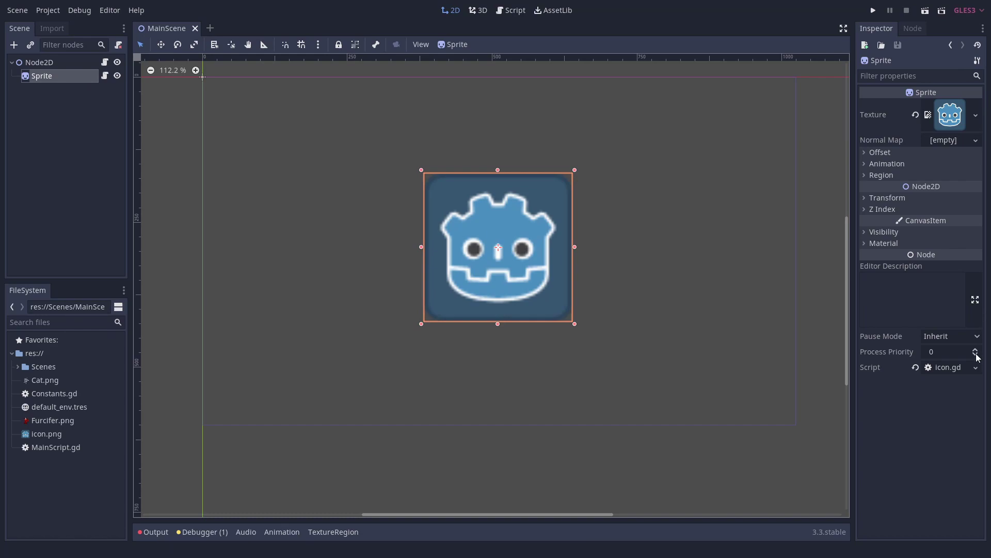
pyautogui.click(955, 340)
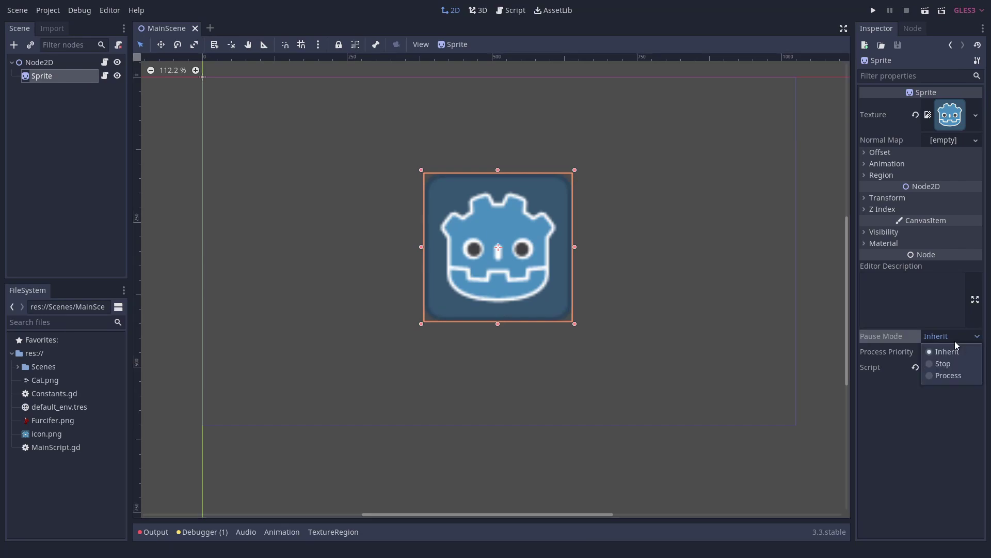
pyautogui.click(954, 377)
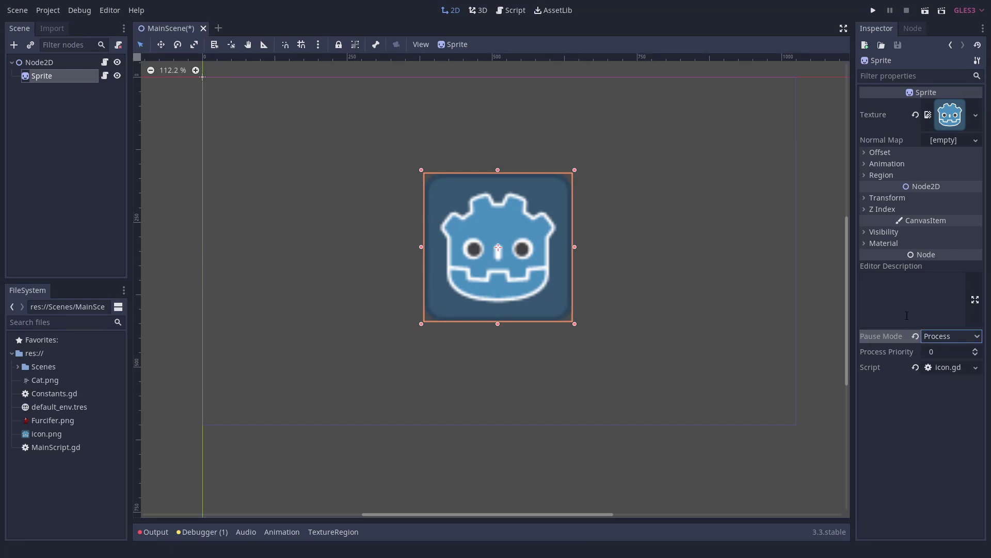
pyautogui.click(925, 11)
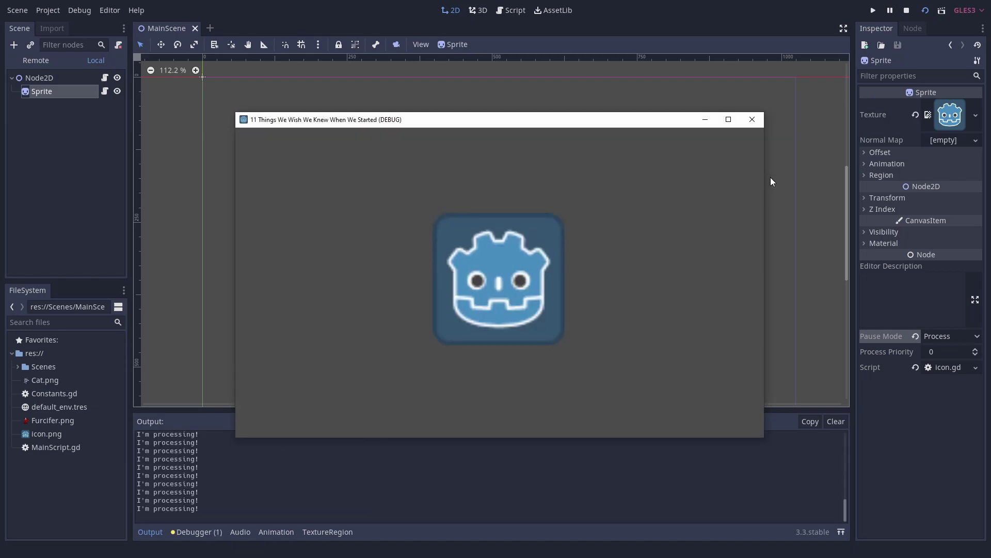
pyautogui.click(908, 10)
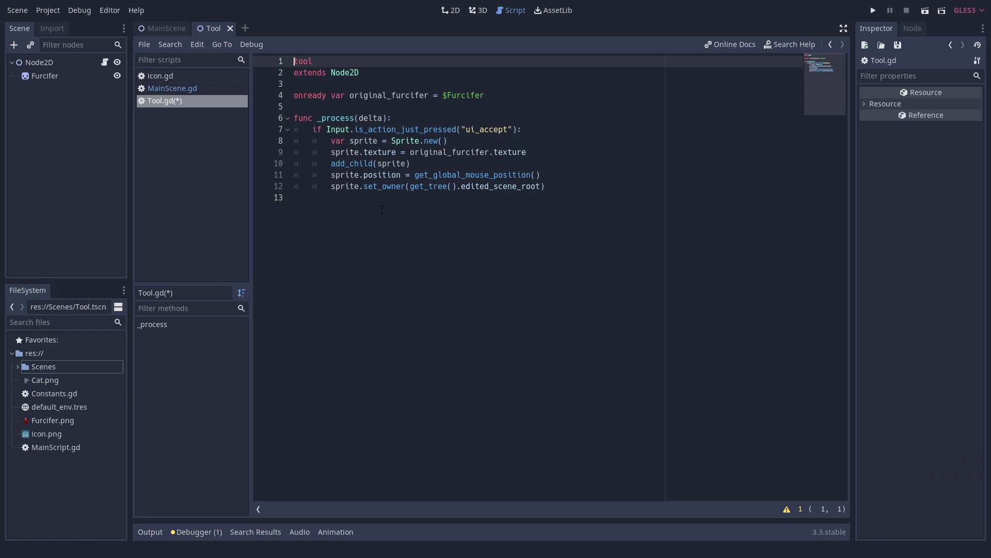
# - Save Tool.gd and spawn small Furcifer sprites left of and above the big one
pyautogui.hotkey('ctrl', 's')
pyautogui.click(458, 10)
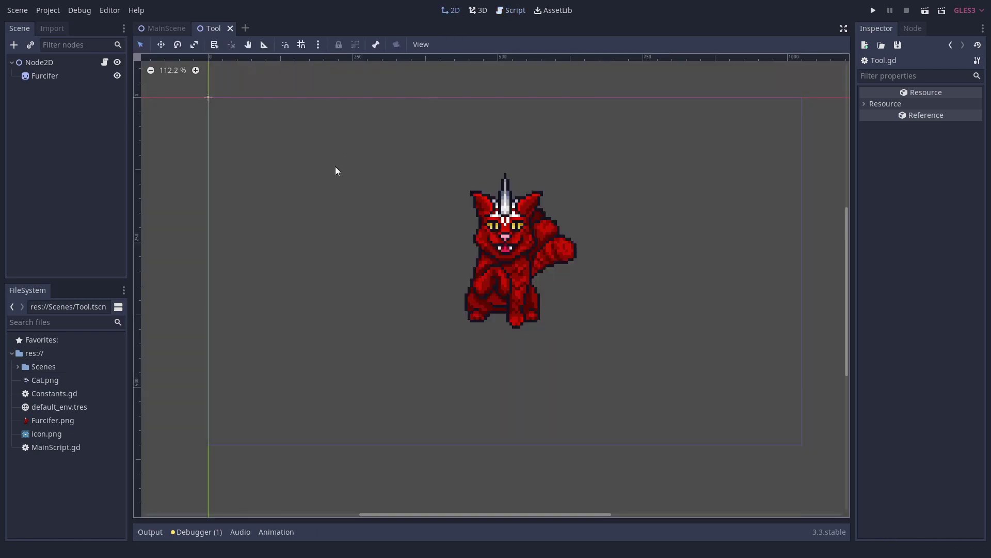
pyautogui.click(38, 62)
pyautogui.click(306, 194)
pyautogui.click(259, 269)
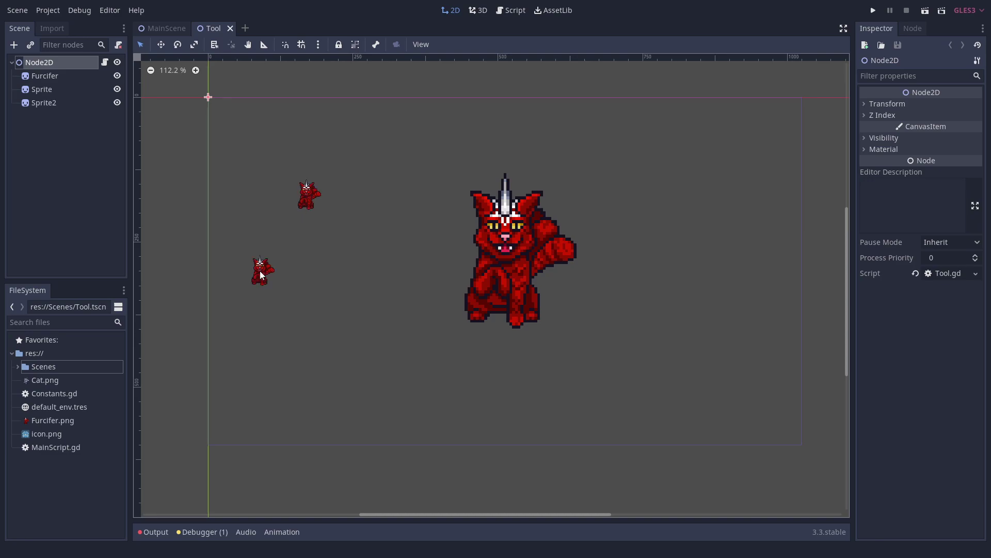
pyautogui.click(365, 343)
pyautogui.click(383, 252)
pyautogui.click(439, 148)
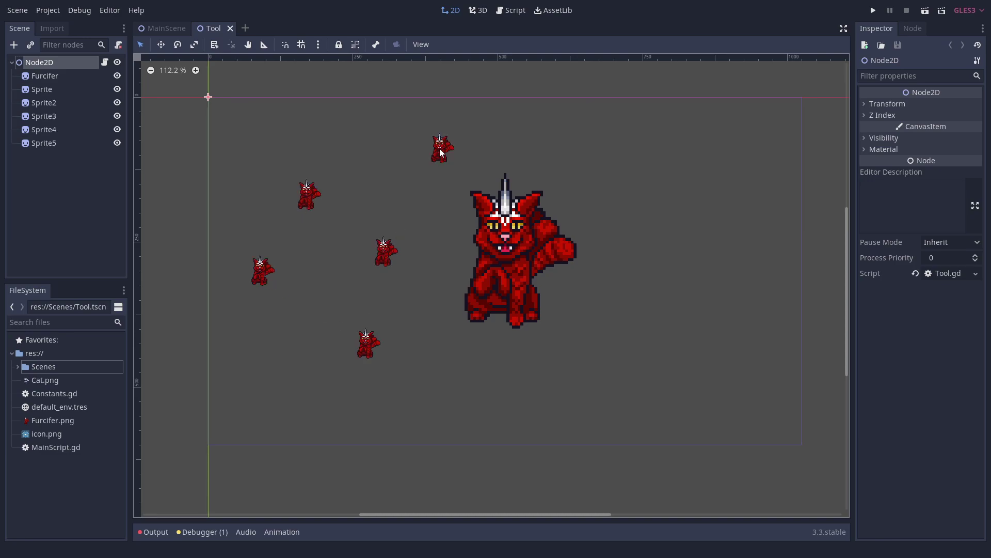
pyautogui.click(673, 252)
pyautogui.click(590, 393)
# - Spawn more small Furcifer sprites to the right of and all around the big one
pyautogui.click(680, 150)
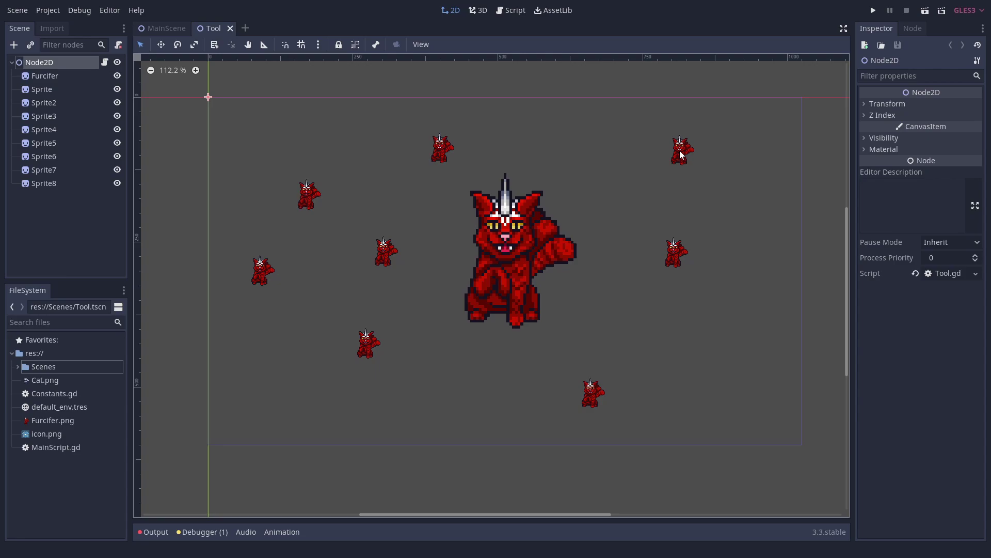
pyautogui.click(771, 298)
pyautogui.click(722, 388)
pyautogui.click(584, 309)
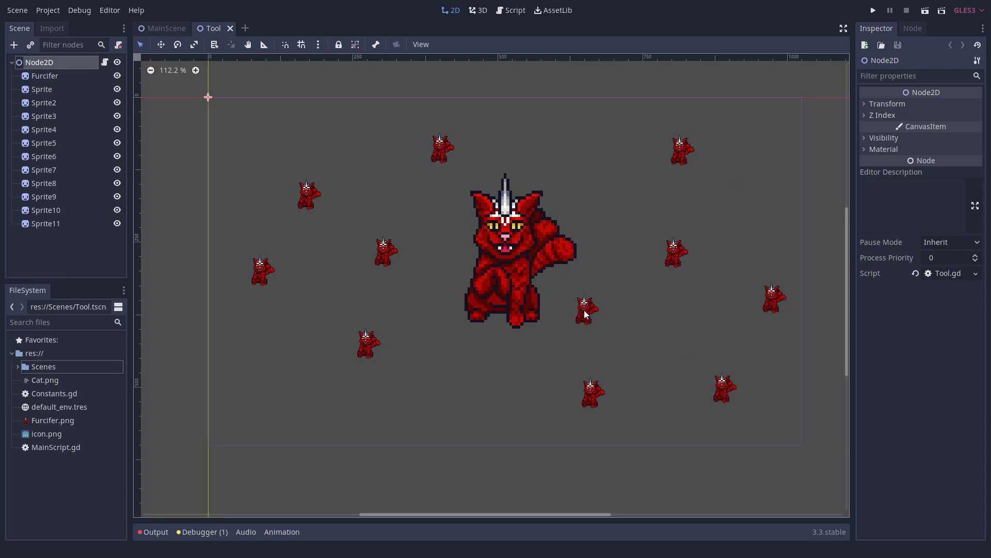
pyautogui.click(621, 172)
pyautogui.click(511, 142)
pyautogui.click(432, 223)
pyautogui.click(429, 306)
pyautogui.click(469, 420)
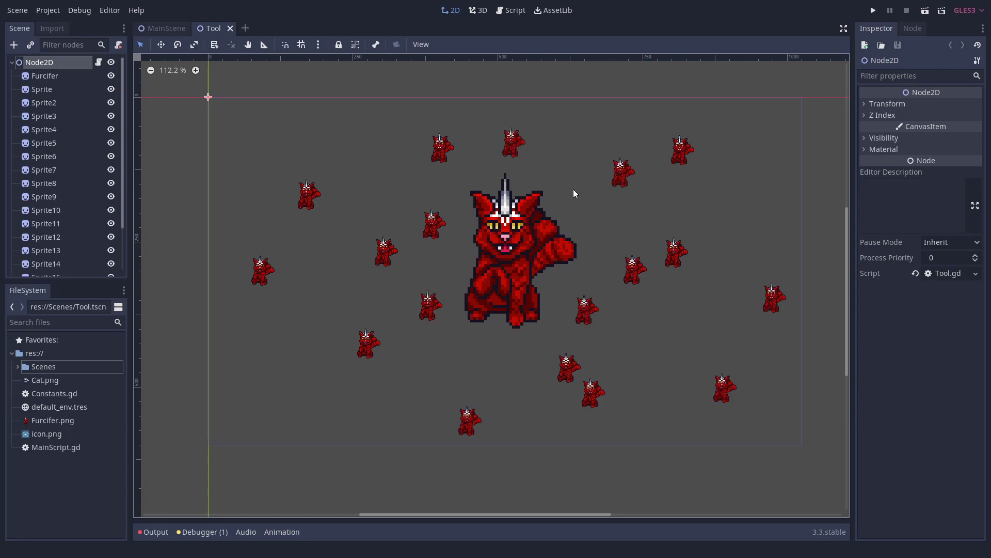
pyautogui.click(545, 149)
pyautogui.click(380, 132)
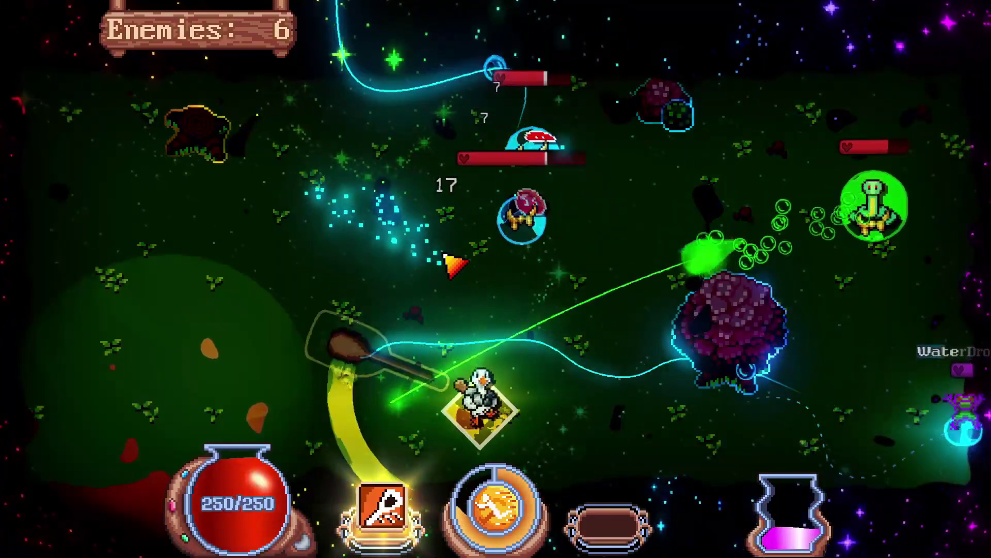
# - Move the duck hero around the arena with A, W, D and S, swinging its club at enemies
pyautogui.press('a')
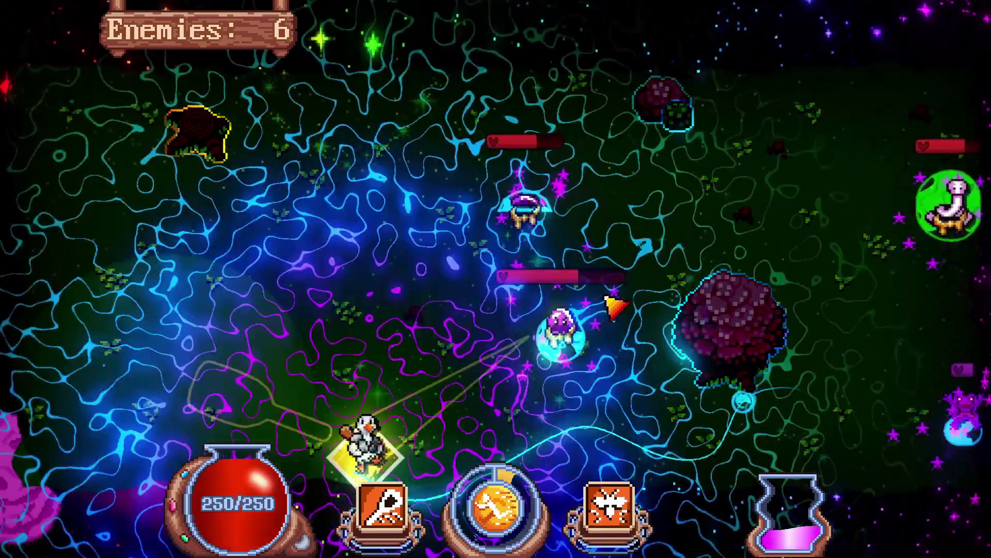
pyautogui.press('w')
pyautogui.press('d')
pyautogui.press('a')
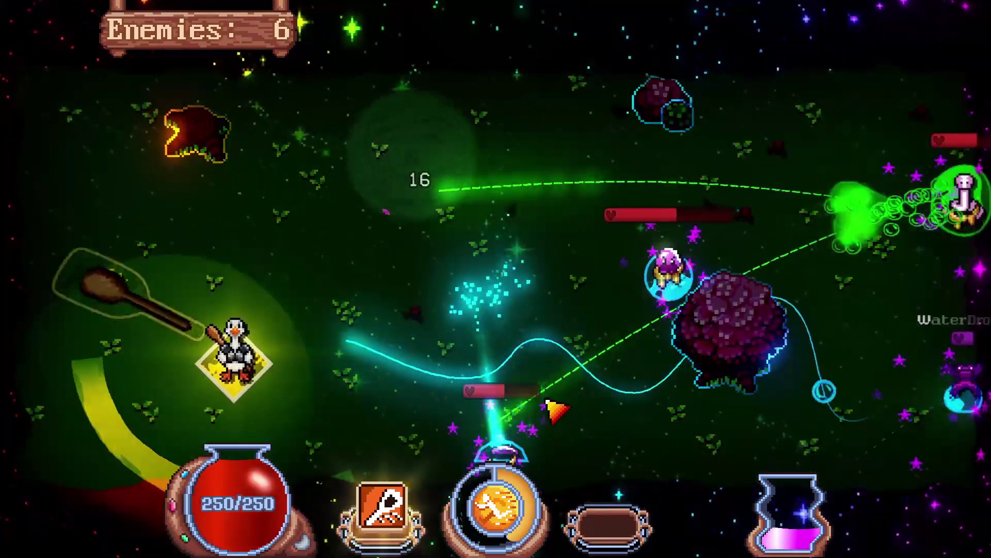
pyautogui.press('s')
pyautogui.press('a')
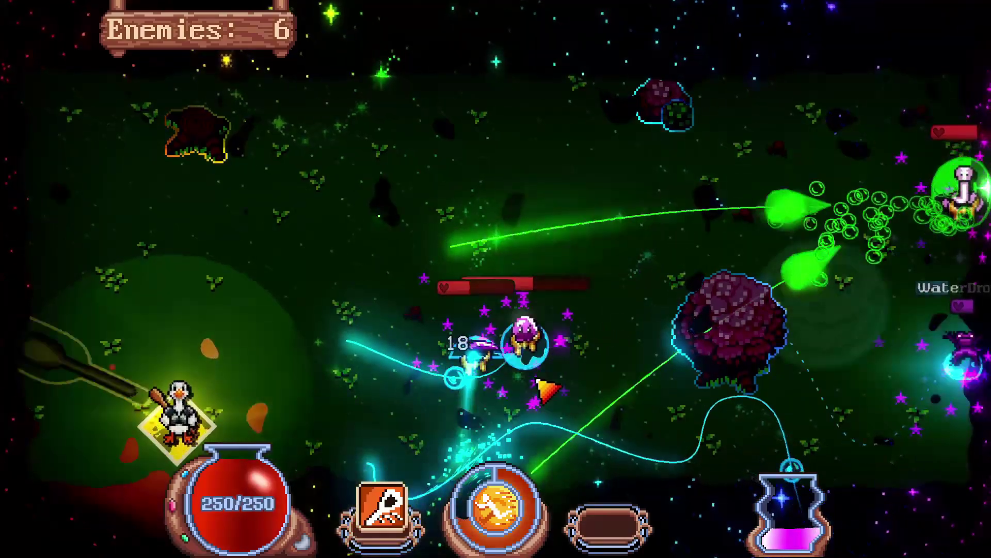
pyautogui.press('w')
pyautogui.press('d')
pyautogui.press('s')
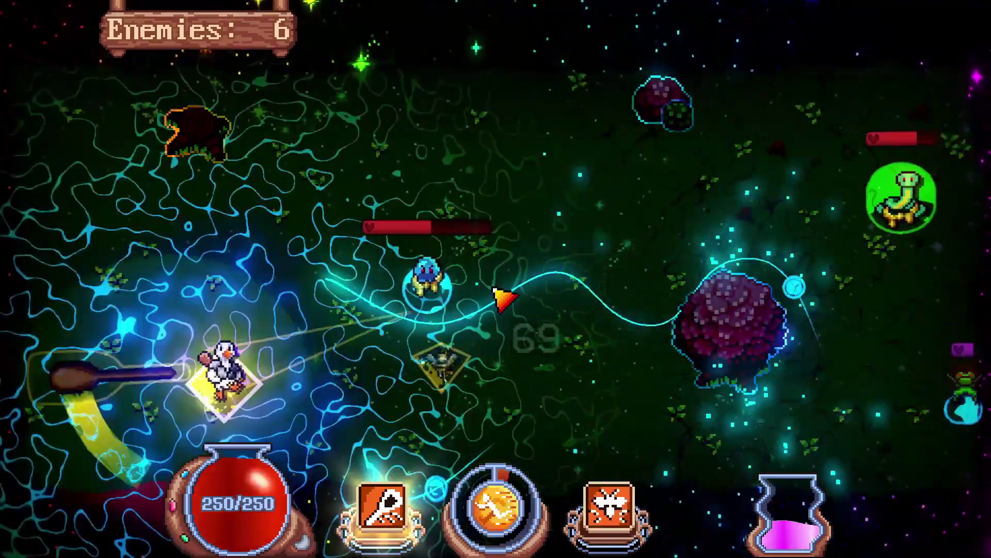